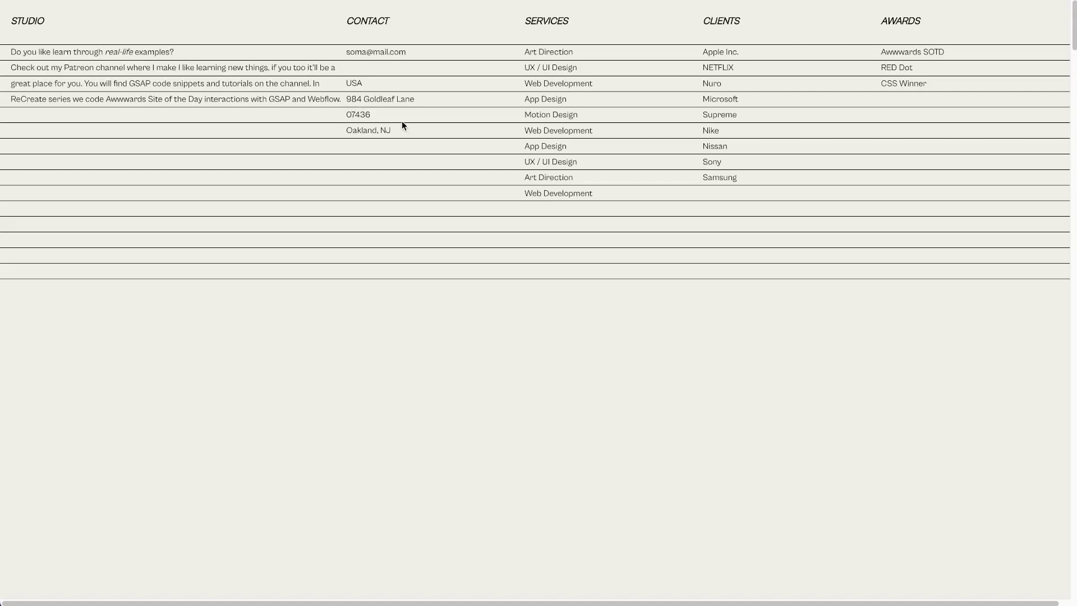
- Scroll through the previewed work section, then exit preview back to the Designer
{"action": "scroll", "coordinate": [401, 121], "scroll_direction": "down", "scroll_amount": 10}
{"action": "scroll", "coordinate": [402, 120], "scroll_direction": "down", "scroll_amount": 10}
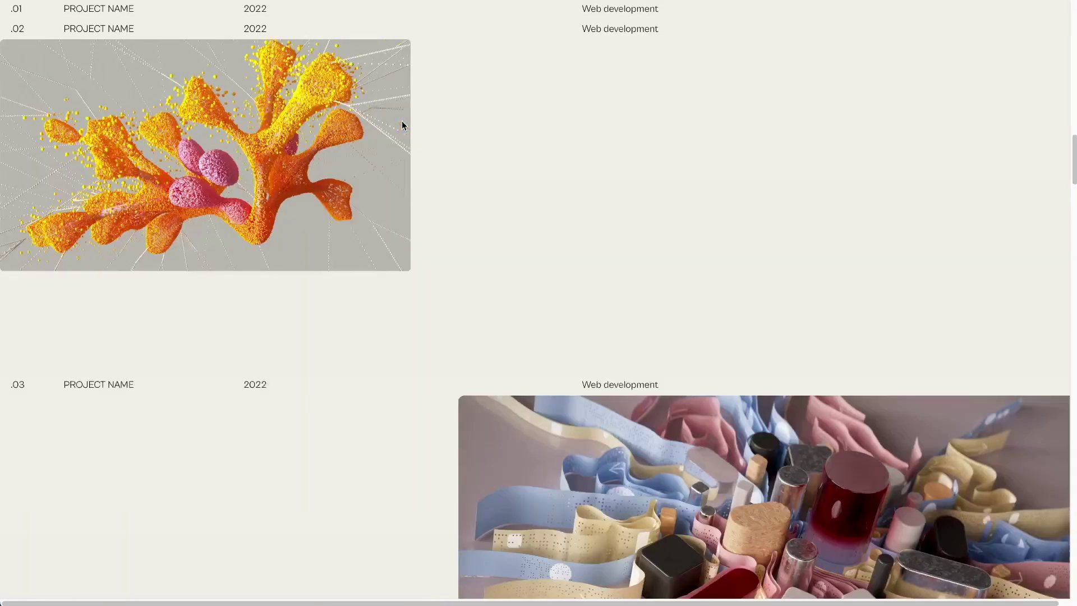
{"action": "scroll", "coordinate": [402, 120], "scroll_direction": "down", "scroll_amount": 10}
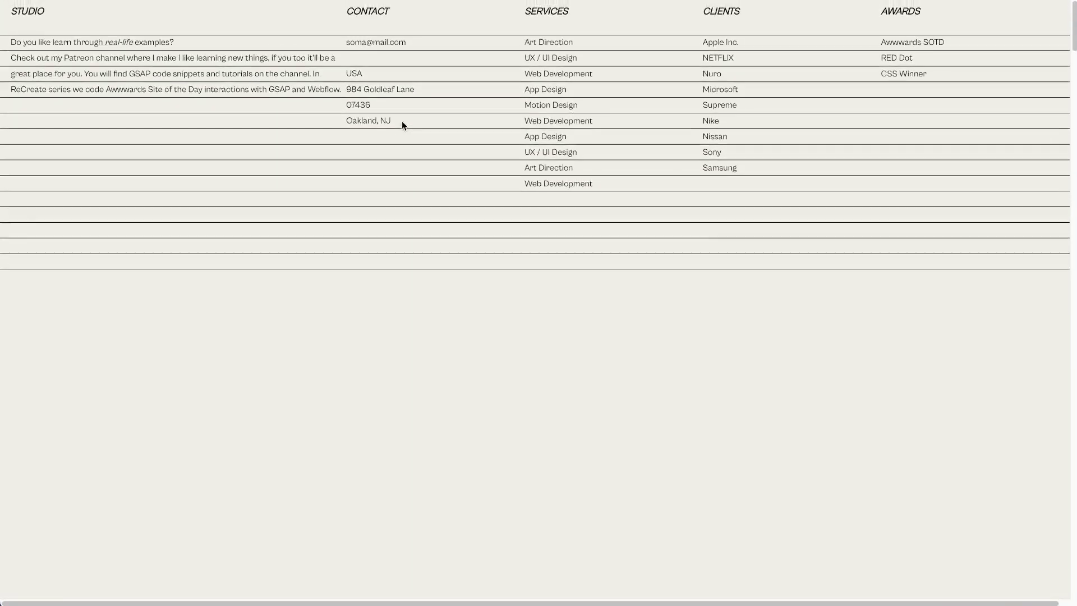
{"action": "key", "text": "ctrl+shift+p"}
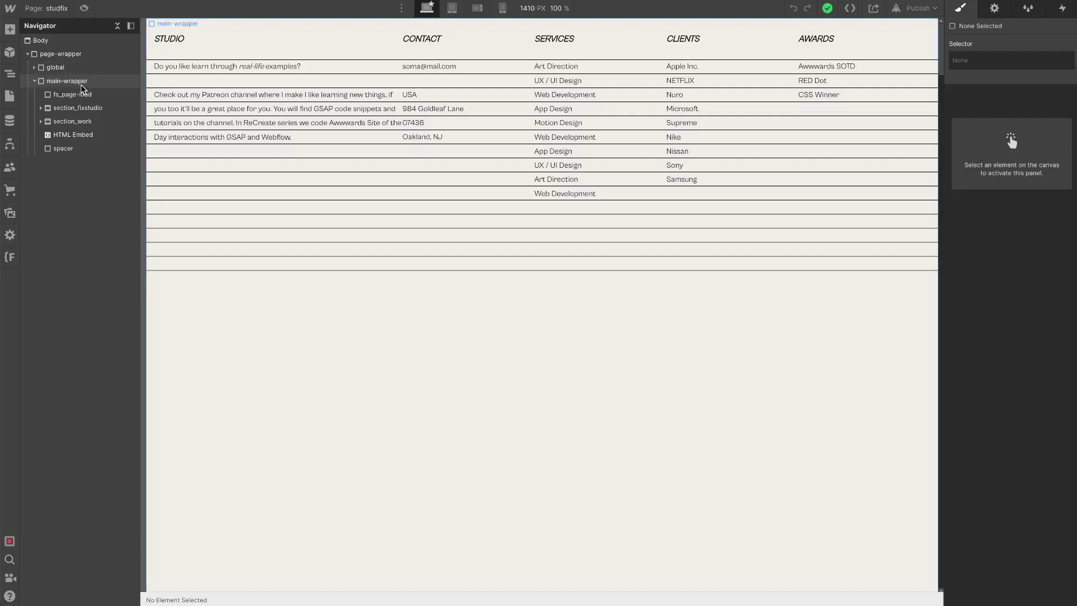
- Select fs_page-load and inspect its Move transform of 0px, -100%, 0px under Effects
{"action": "left_click", "coordinate": [61, 99]}
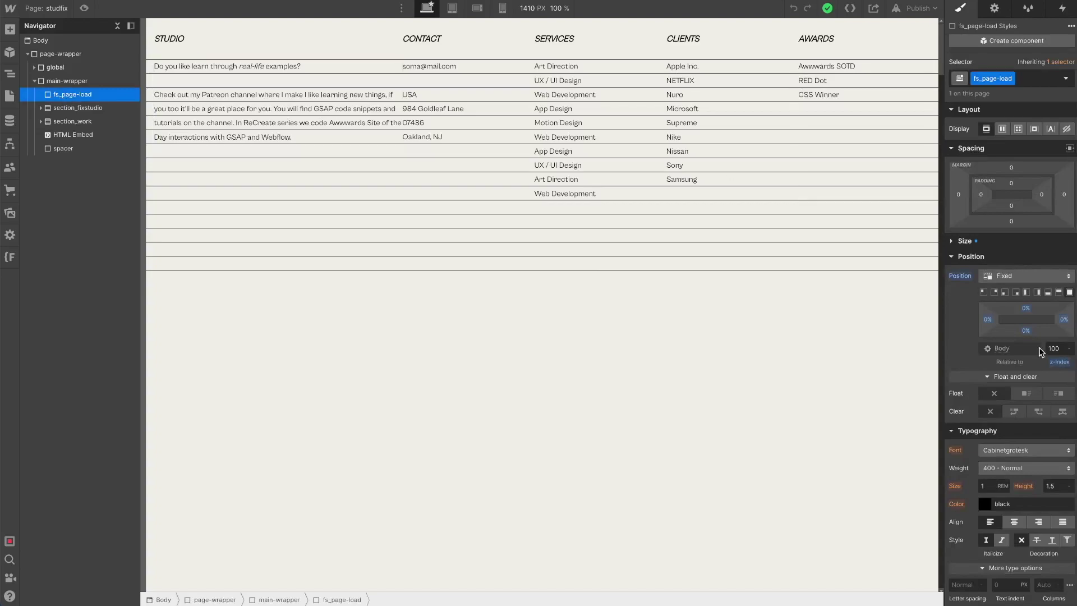
{"action": "scroll", "coordinate": [1041, 352], "scroll_direction": "down", "scroll_amount": 9}
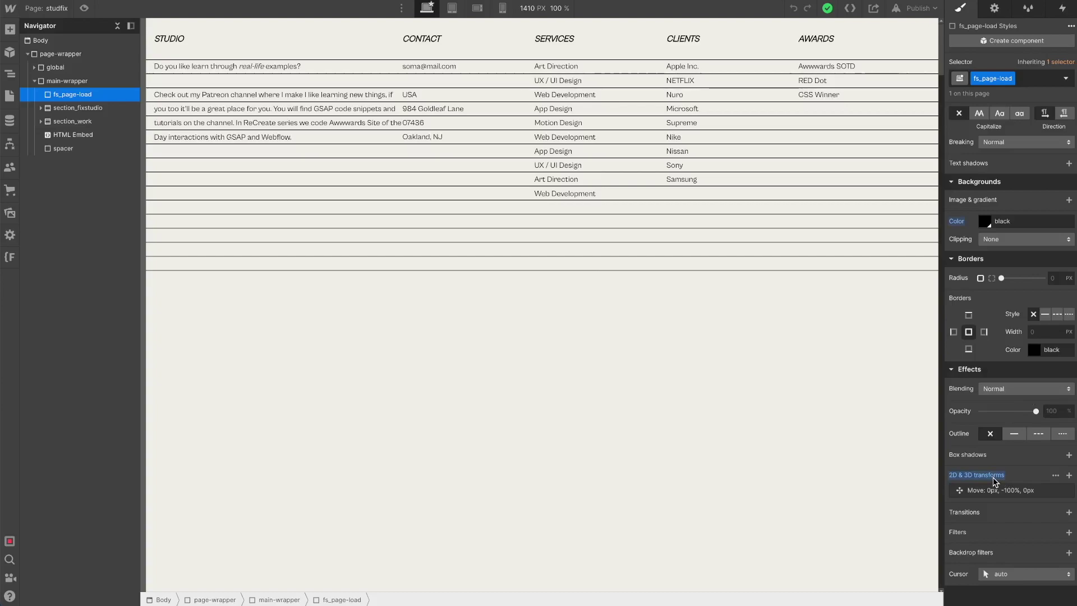
{"action": "mouse_move", "coordinate": [995, 481]}
{"action": "left_click", "coordinate": [1011, 491]}
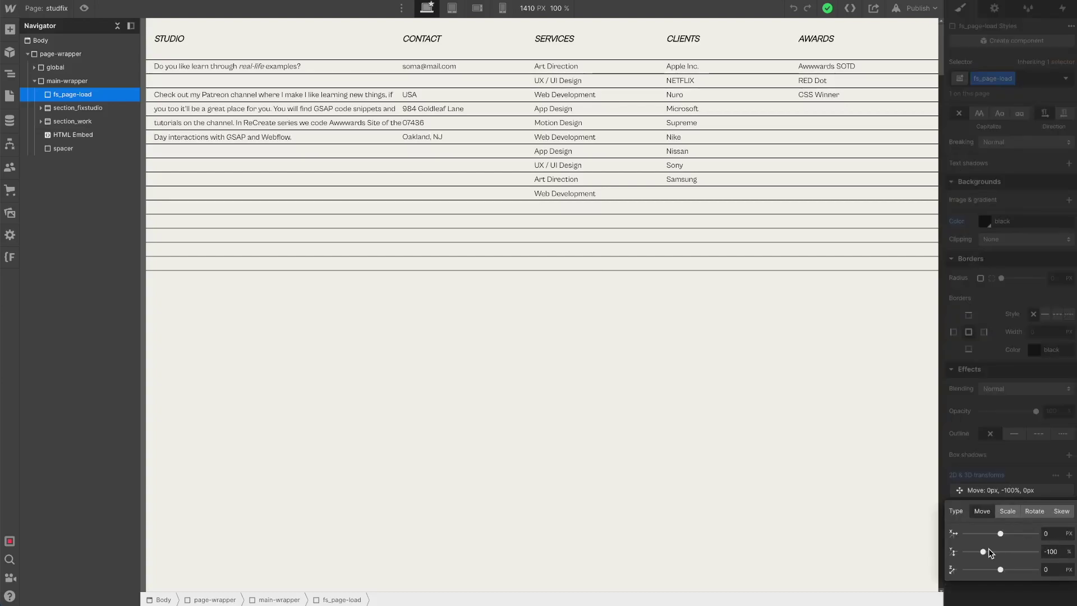
{"action": "left_click_drag", "start_coordinate": [983, 552], "coordinate": [1001, 551]}
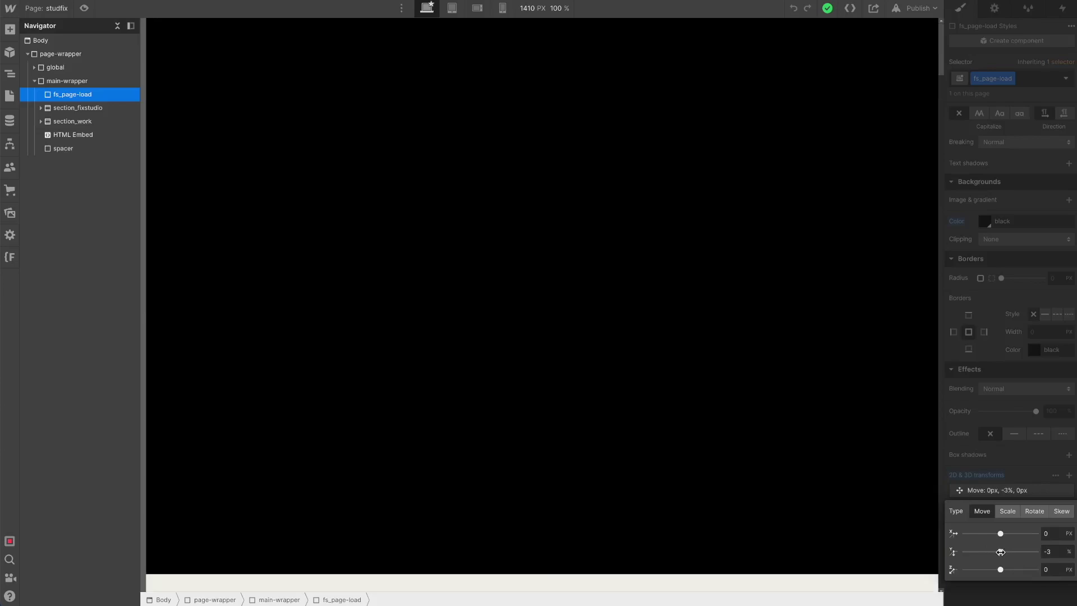
{"action": "left_click_drag", "start_coordinate": [1001, 552], "coordinate": [996, 552]}
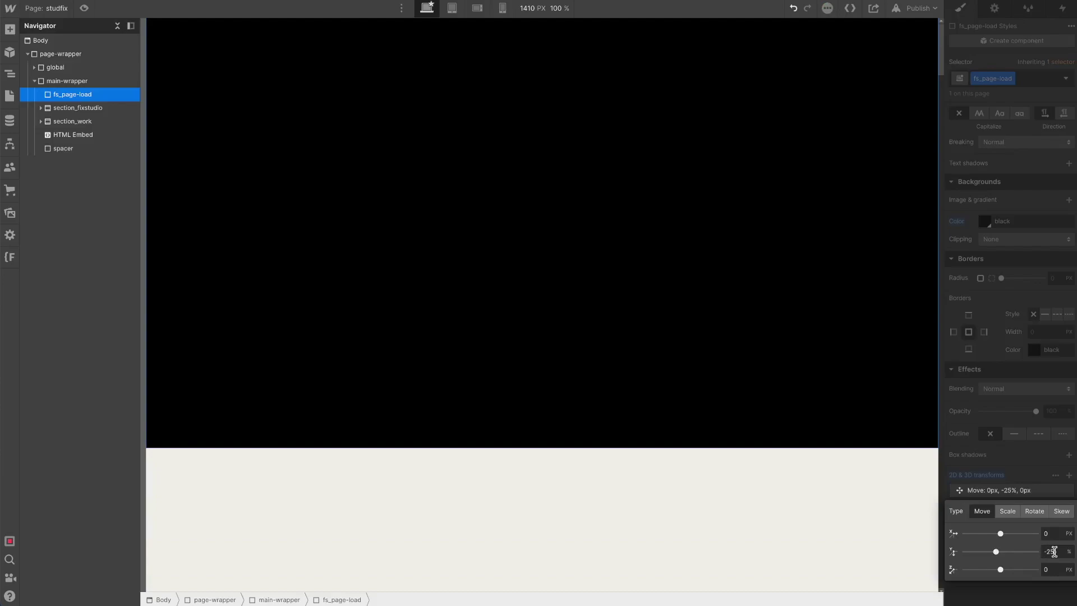
{"action": "left_click", "coordinate": [1052, 551]}
{"action": "key", "text": "BackSpace"}
{"action": "type", "text": "-100"}
{"action": "key", "text": "Return"}
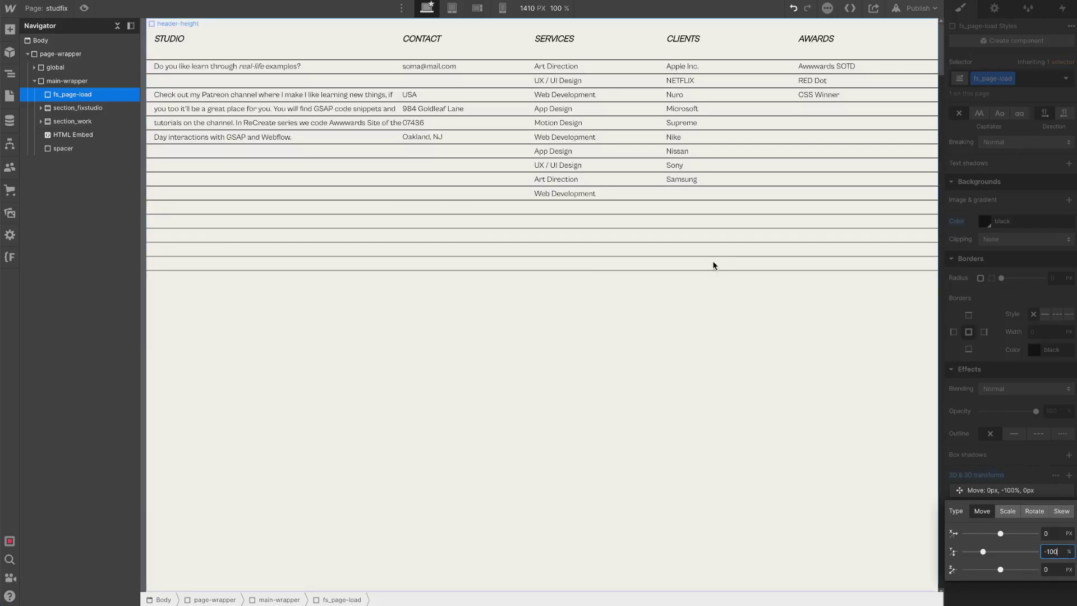
{"action": "left_click", "coordinate": [592, 289]}
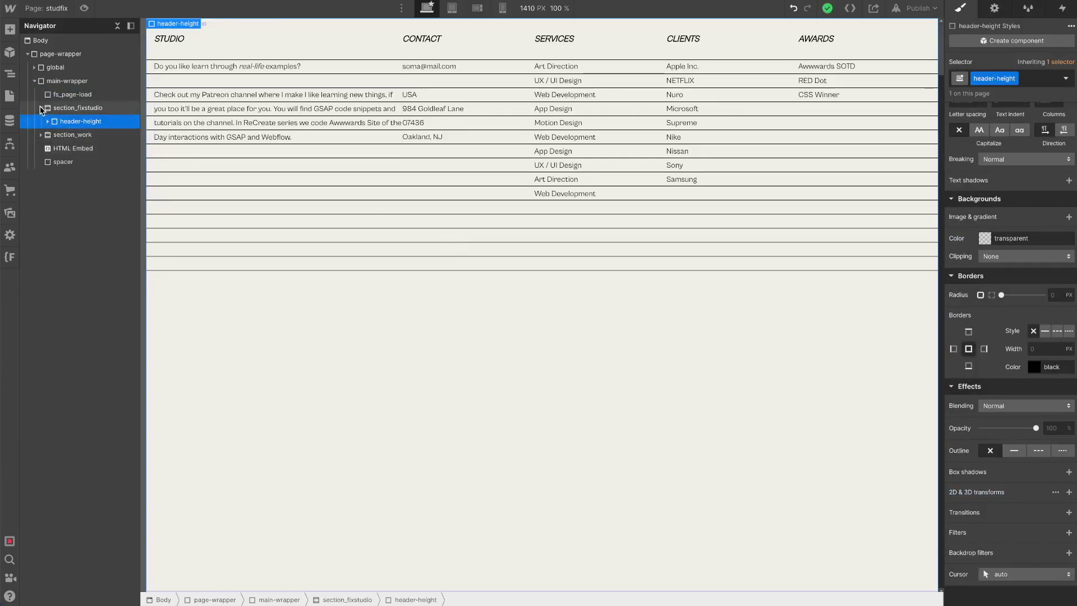
- Select header-height and show its Size settings of 100% width and 100 VH height
{"action": "left_click", "coordinate": [77, 112]}
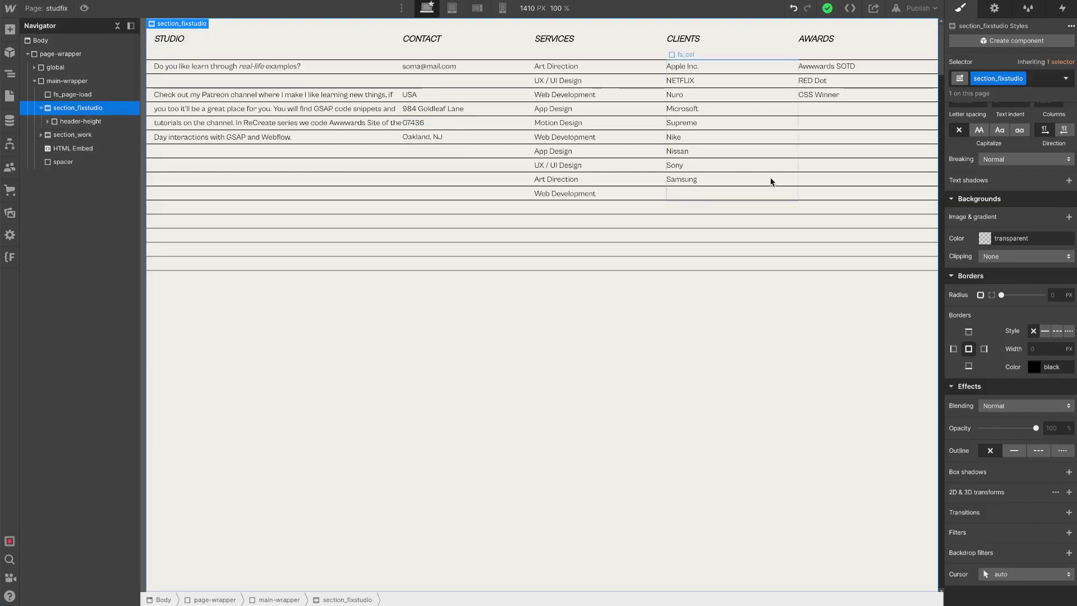
{"action": "scroll", "coordinate": [1045, 195], "scroll_direction": "up", "scroll_amount": 6}
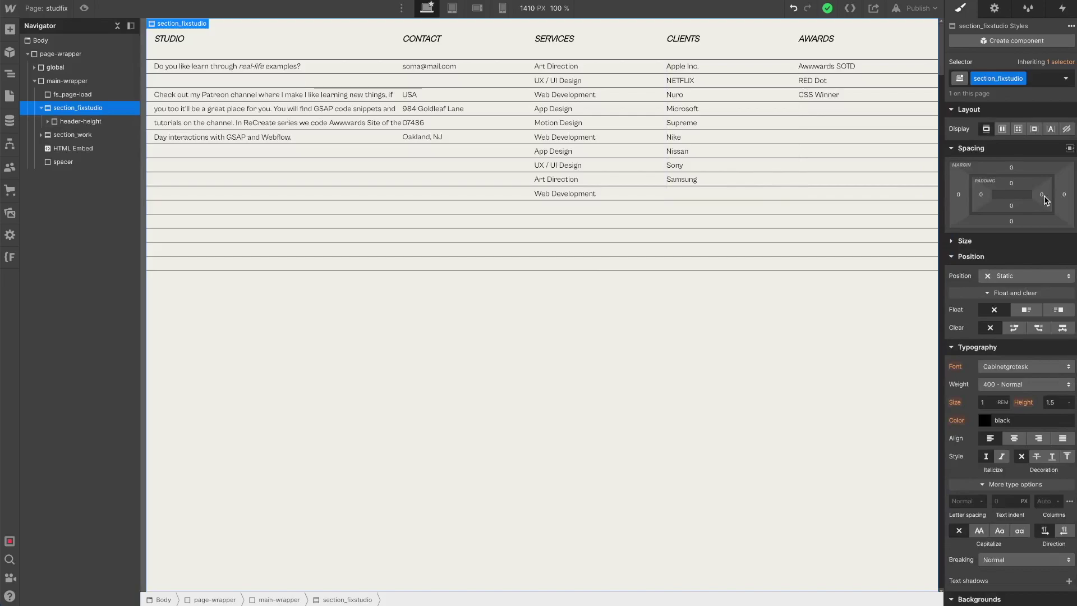
{"action": "left_click", "coordinate": [63, 122]}
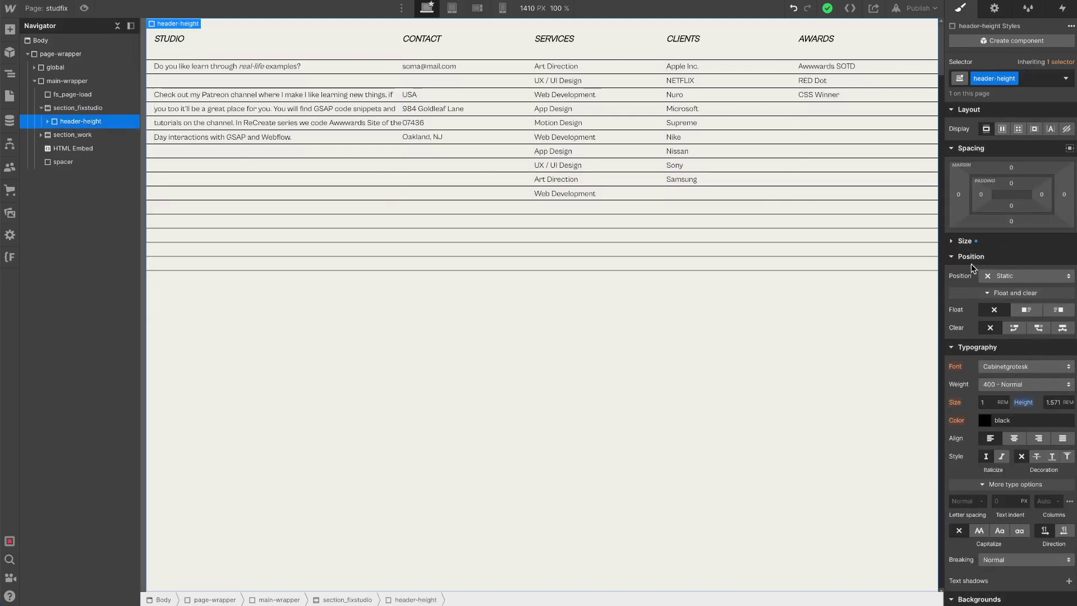
{"action": "left_click", "coordinate": [955, 240]}
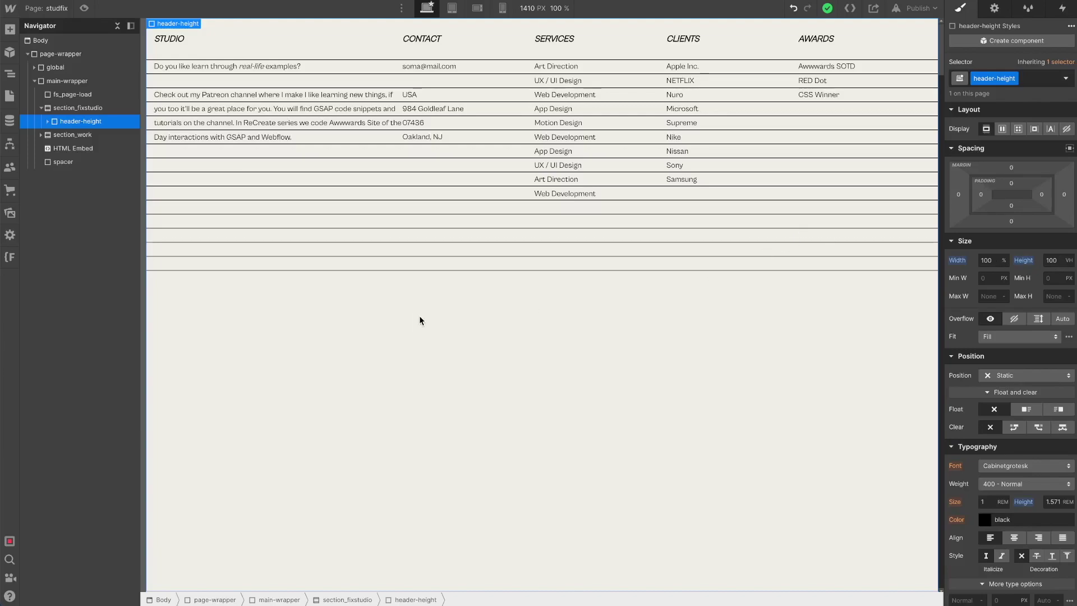
{"action": "scroll", "coordinate": [418, 315], "scroll_direction": "down", "scroll_amount": 1}
{"action": "scroll", "coordinate": [419, 315], "scroll_direction": "up", "scroll_amount": 1}
- Set header-height's line height to 24/14, giving 1.7142 rem
{"action": "left_click", "coordinate": [1050, 501]}
{"action": "type", "text": "24/14"}
{"action": "key", "text": "Return"}
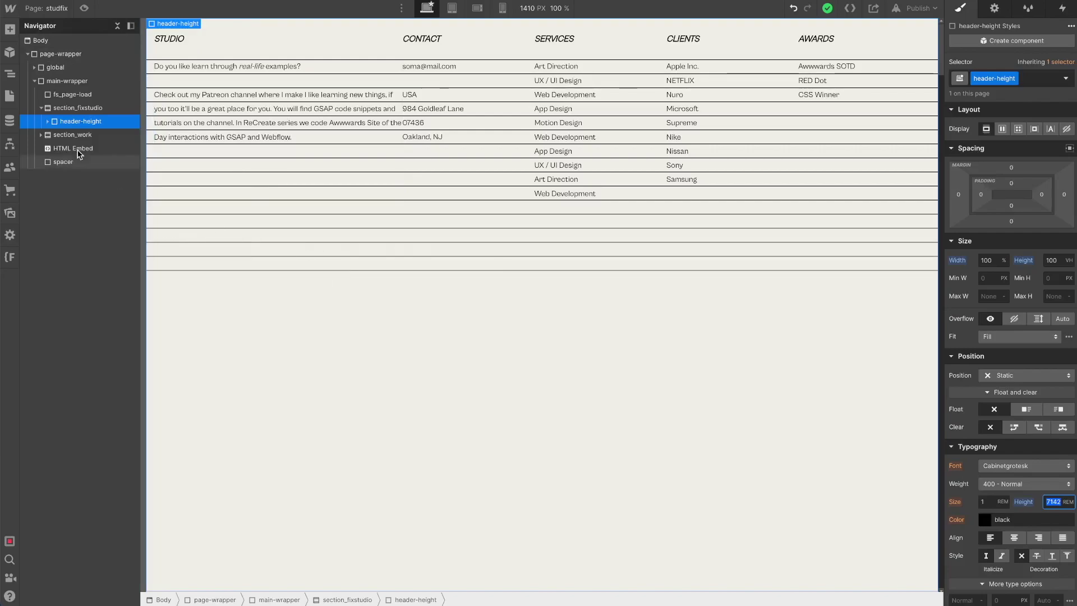
- Expand header-height and fs_nav-wrap, and select the first fs_row and its STUDIO column
{"action": "left_click", "coordinate": [48, 122]}
{"action": "left_click", "coordinate": [79, 134]}
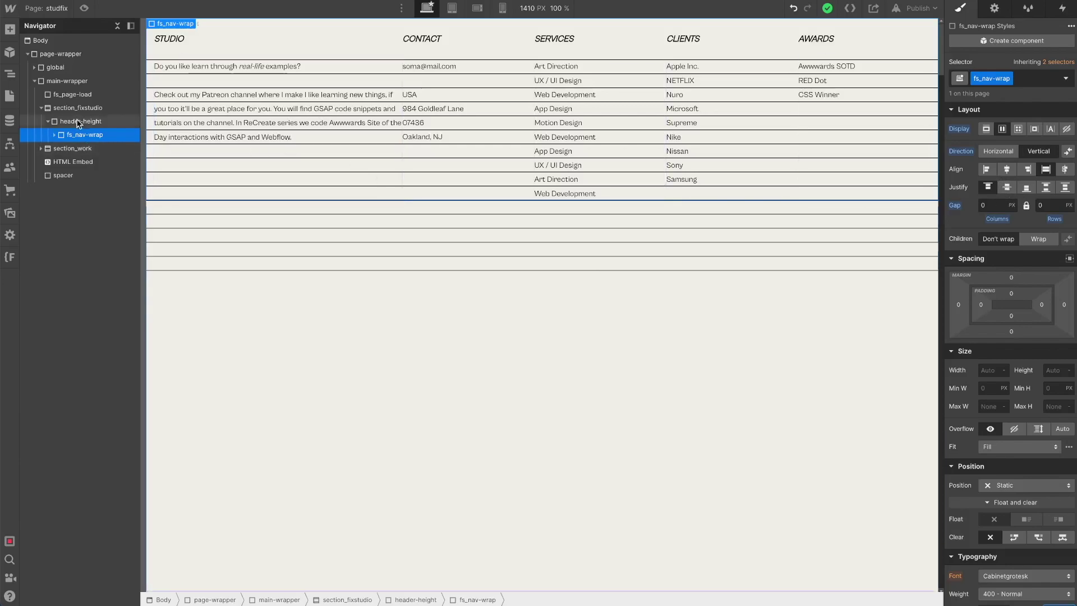
{"action": "left_click", "coordinate": [55, 134]}
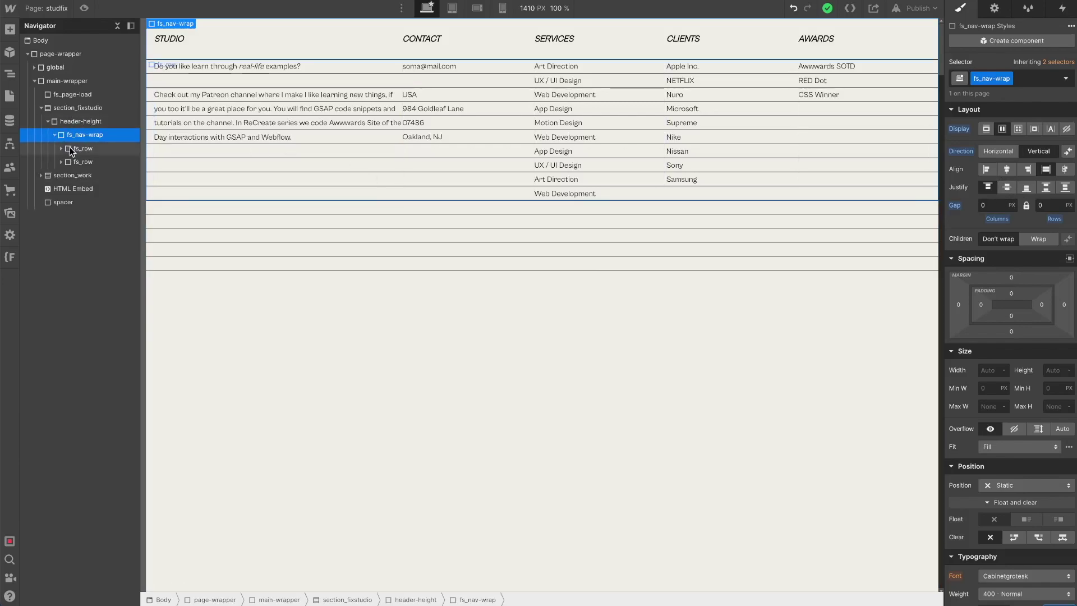
{"action": "left_click", "coordinate": [74, 150]}
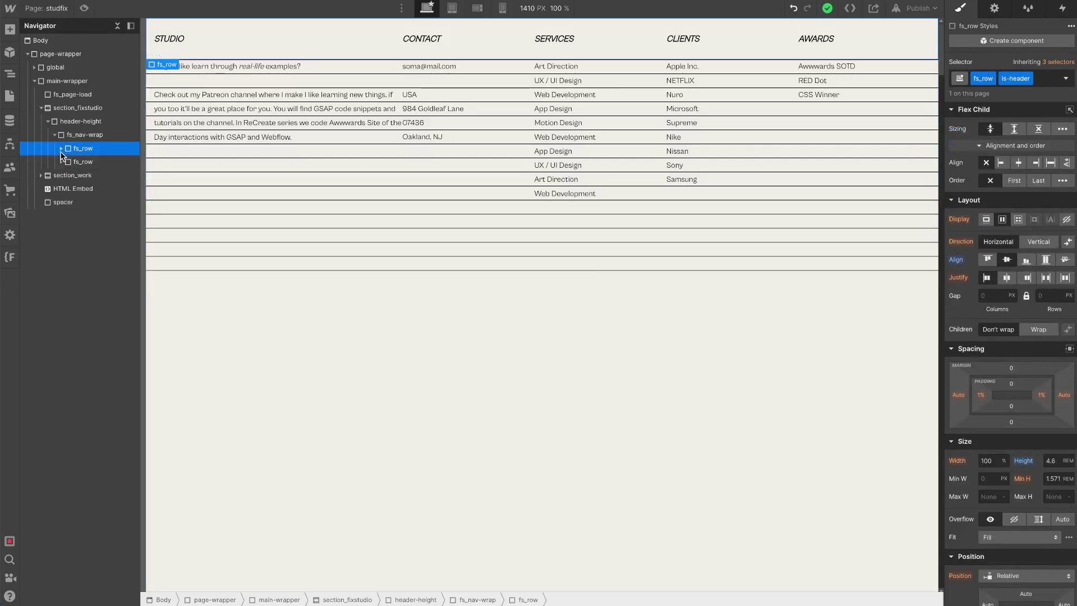
{"action": "left_click", "coordinate": [61, 150]}
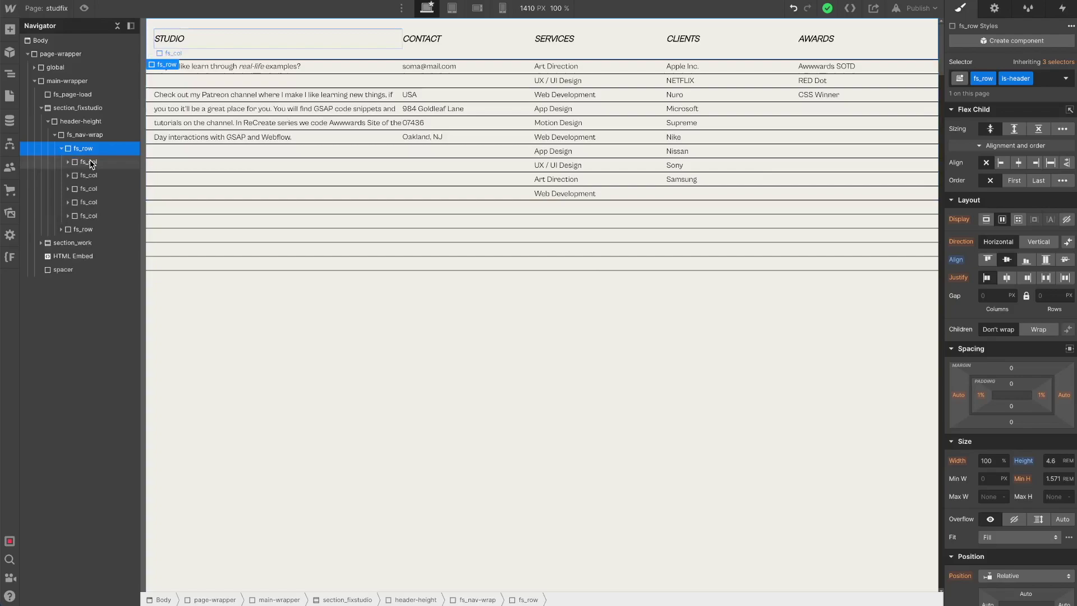
{"action": "left_click", "coordinate": [92, 163]}
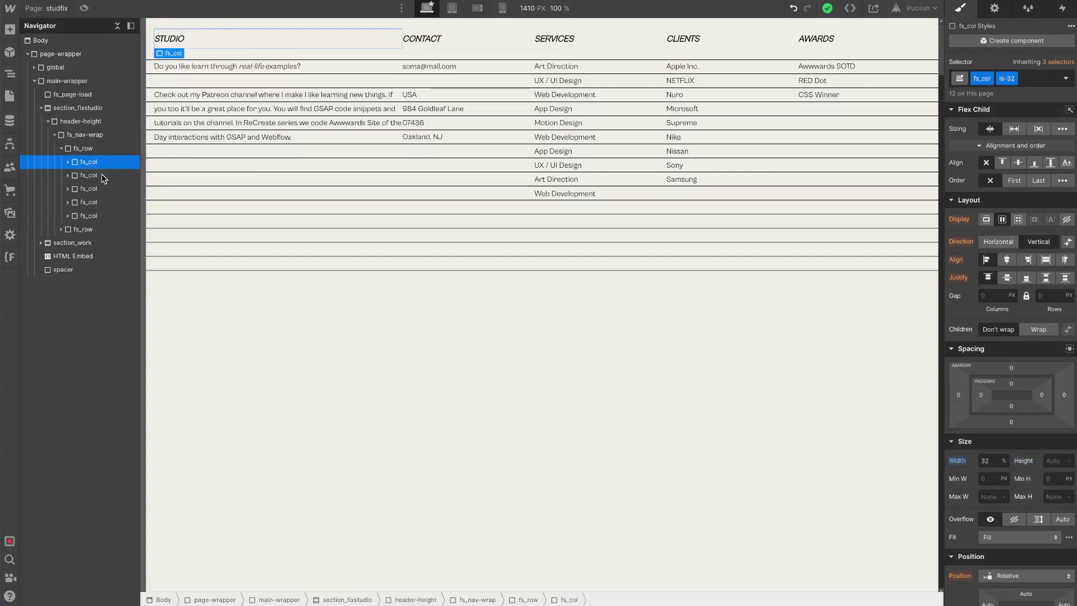
{"action": "key", "text": "ctrl+Up"}
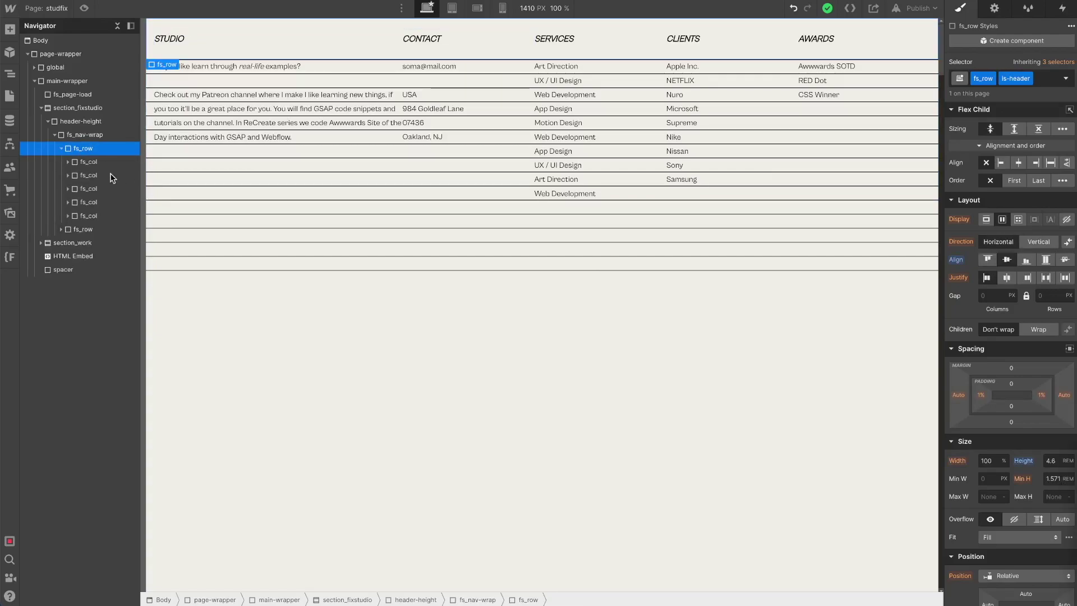
- Inspect the STUDIO column's text-wrap link and its Text Block
{"action": "left_click", "coordinate": [68, 162]}
{"action": "left_click", "coordinate": [101, 176]}
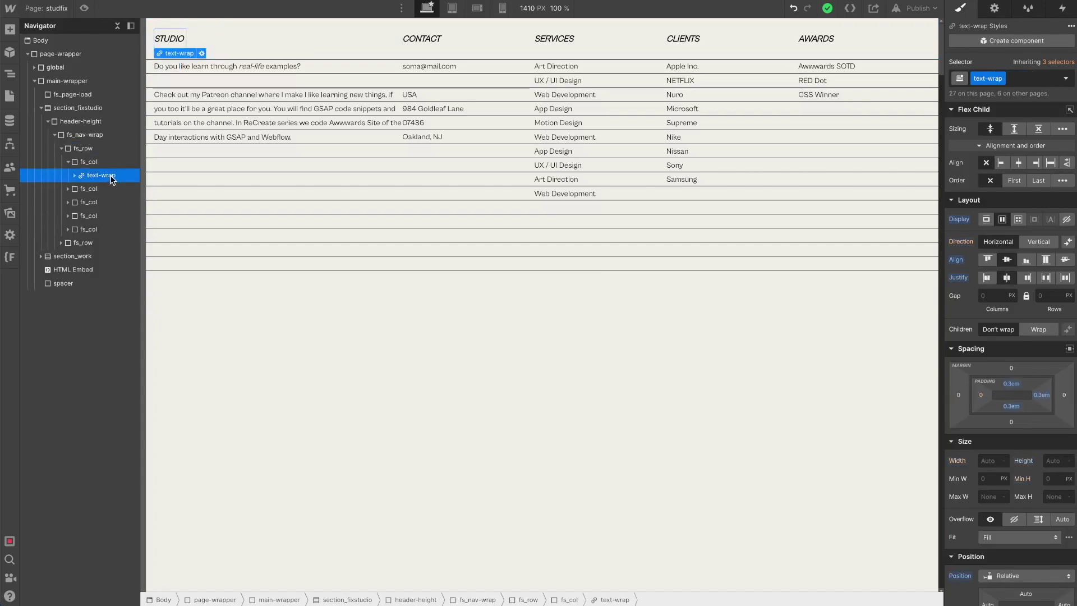
{"action": "left_click", "coordinate": [75, 176]}
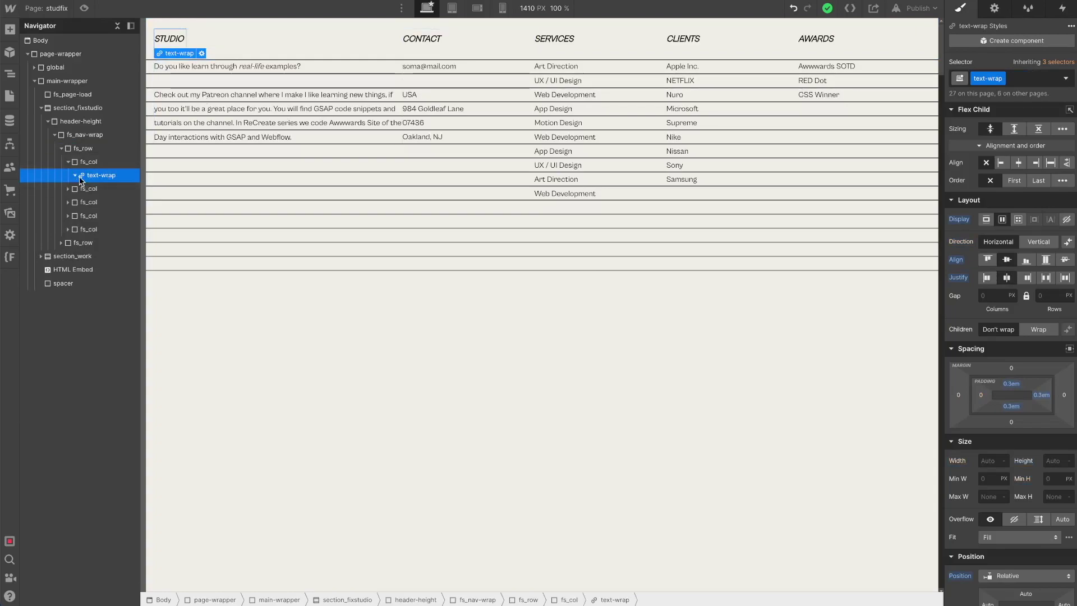
{"action": "left_click", "coordinate": [96, 185]}
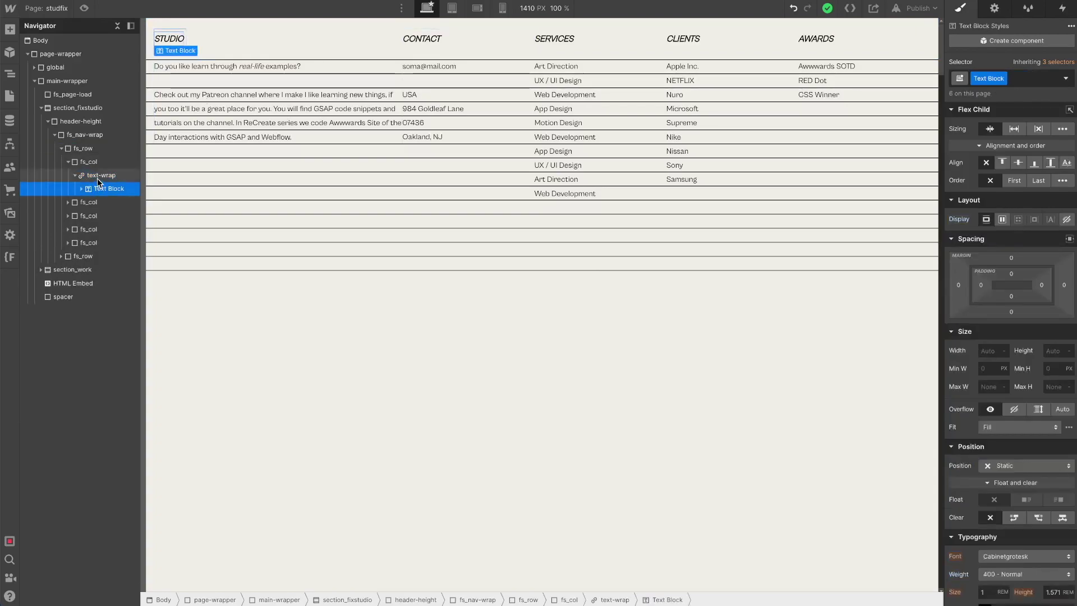
{"action": "left_click", "coordinate": [97, 177]}
{"action": "left_click", "coordinate": [75, 175]}
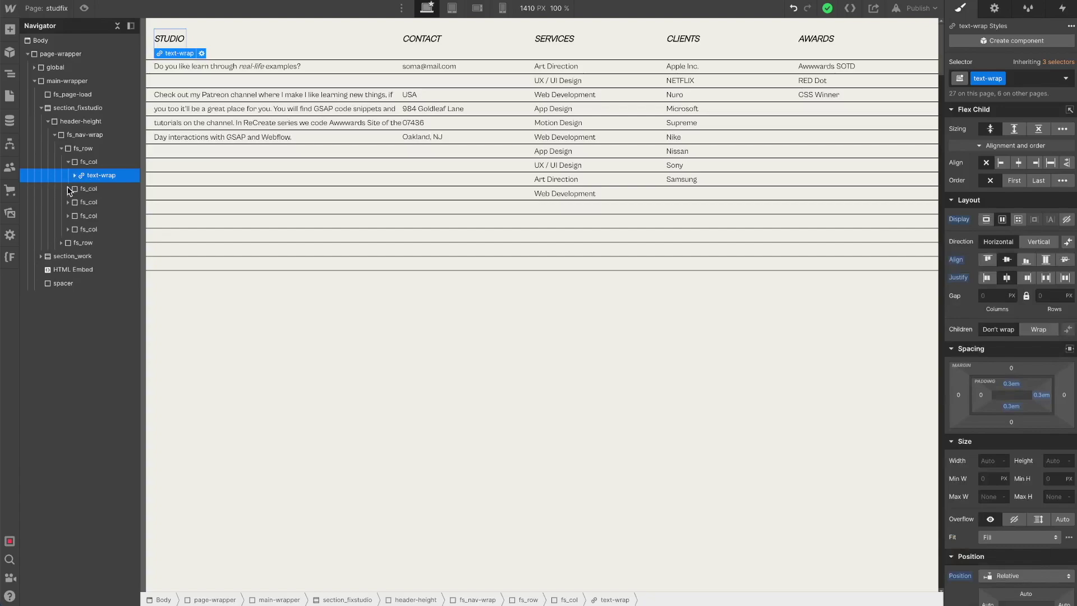
- Check the CONTACT column's text-wrap and review its flex row and 0.3em padding
{"action": "left_click", "coordinate": [68, 188]}
{"action": "left_click", "coordinate": [75, 203]}
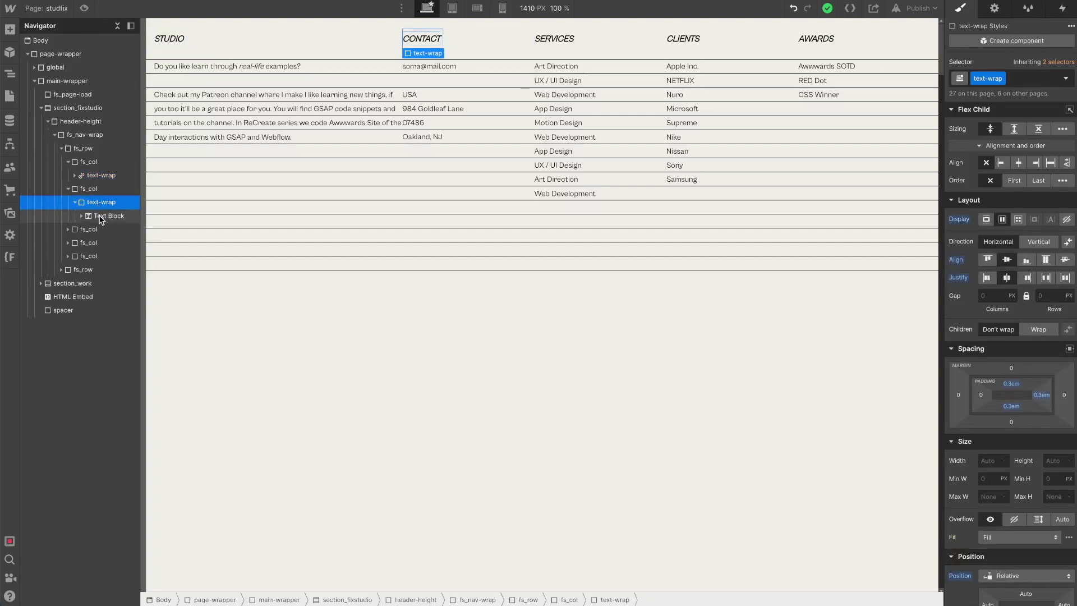
{"action": "left_click", "coordinate": [68, 189]}
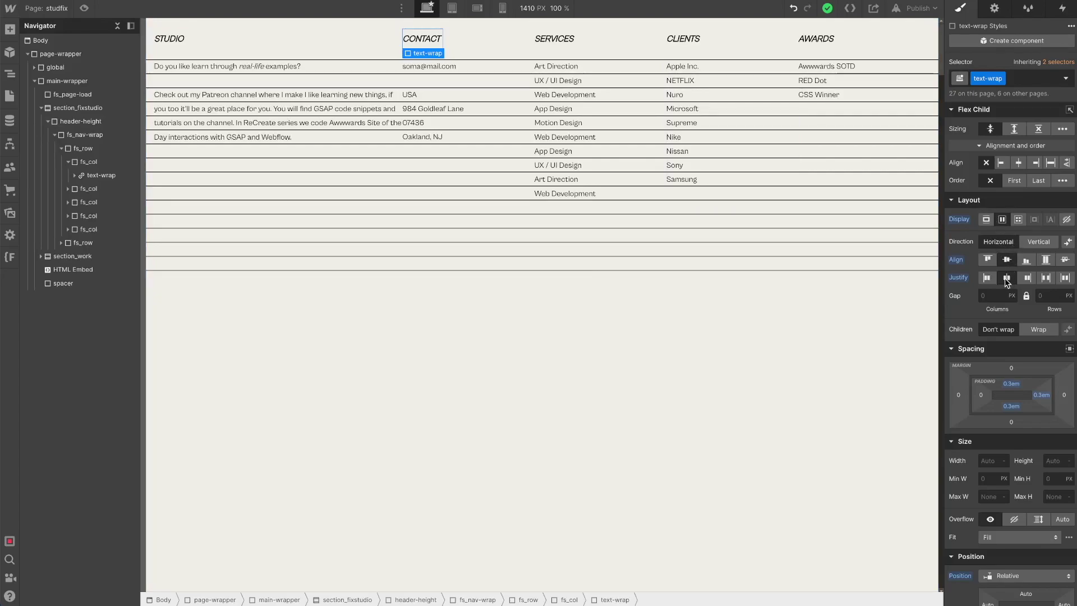
{"action": "scroll", "coordinate": [1005, 282], "scroll_direction": "down", "scroll_amount": 2}
{"action": "scroll", "coordinate": [1005, 278], "scroll_direction": "down", "scroll_amount": 1}
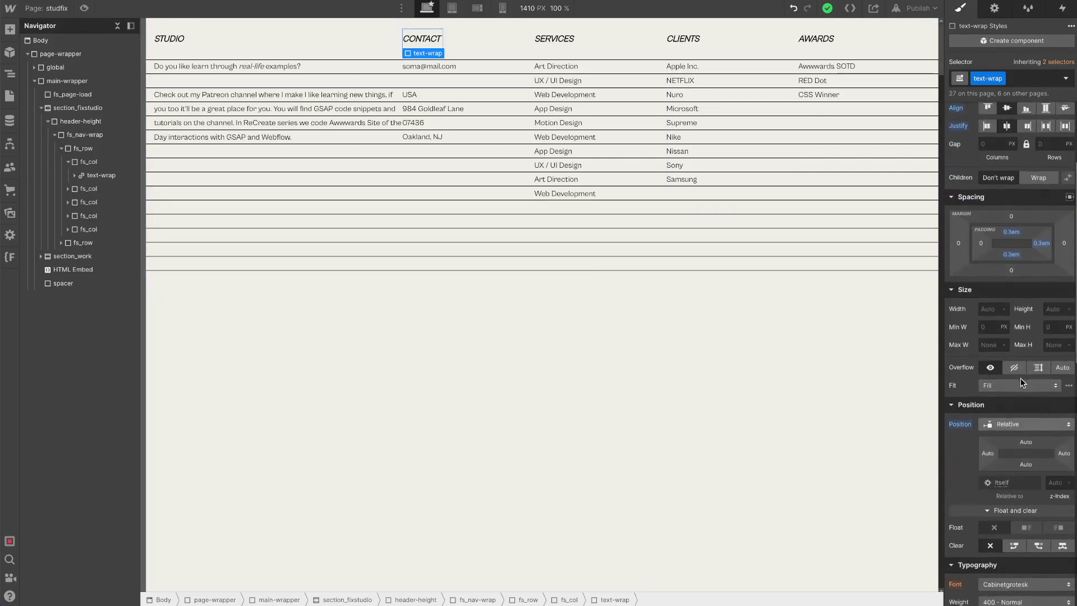
{"action": "scroll", "coordinate": [1021, 378], "scroll_direction": "up", "scroll_amount": 1}
{"action": "scroll", "coordinate": [1021, 369], "scroll_direction": "up", "scroll_amount": 2}
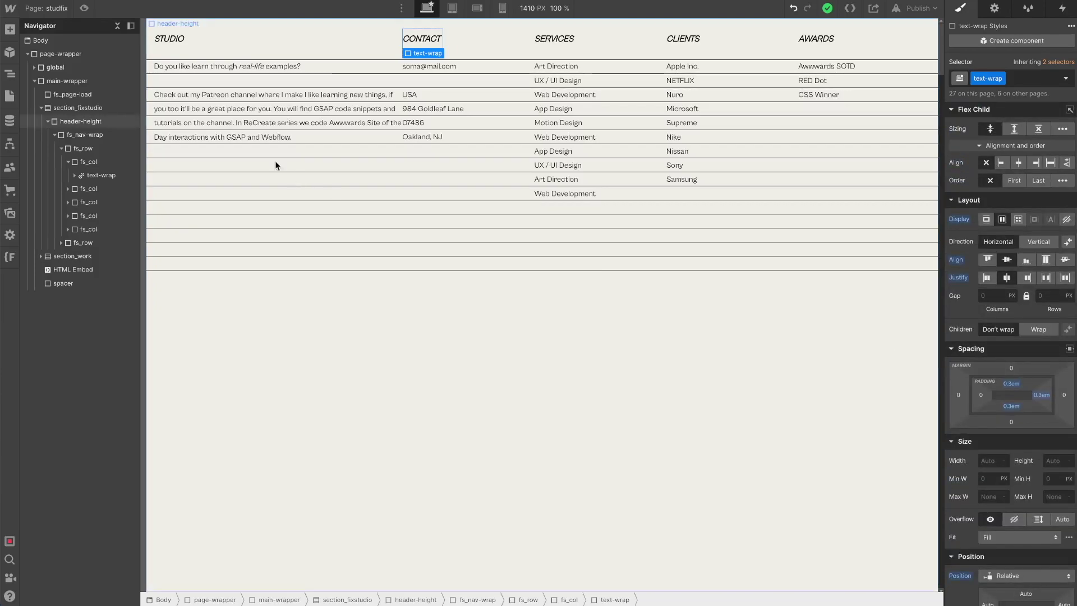
- Expand the second header row, collapse the first, and open the overflow-hidden wrapper
{"action": "left_click", "coordinate": [62, 242]}
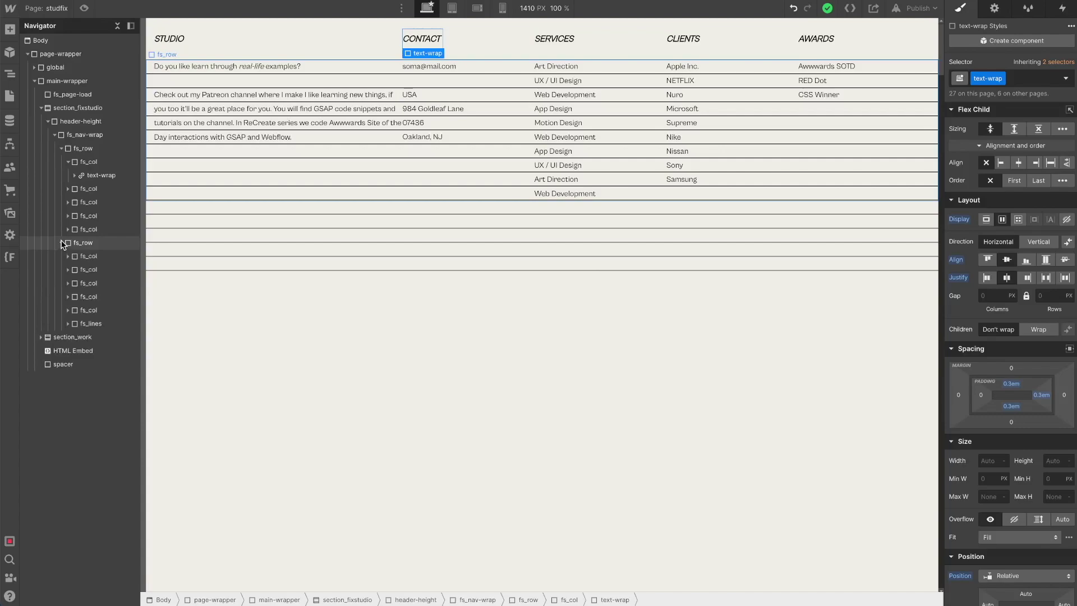
{"action": "left_click", "coordinate": [80, 257]}
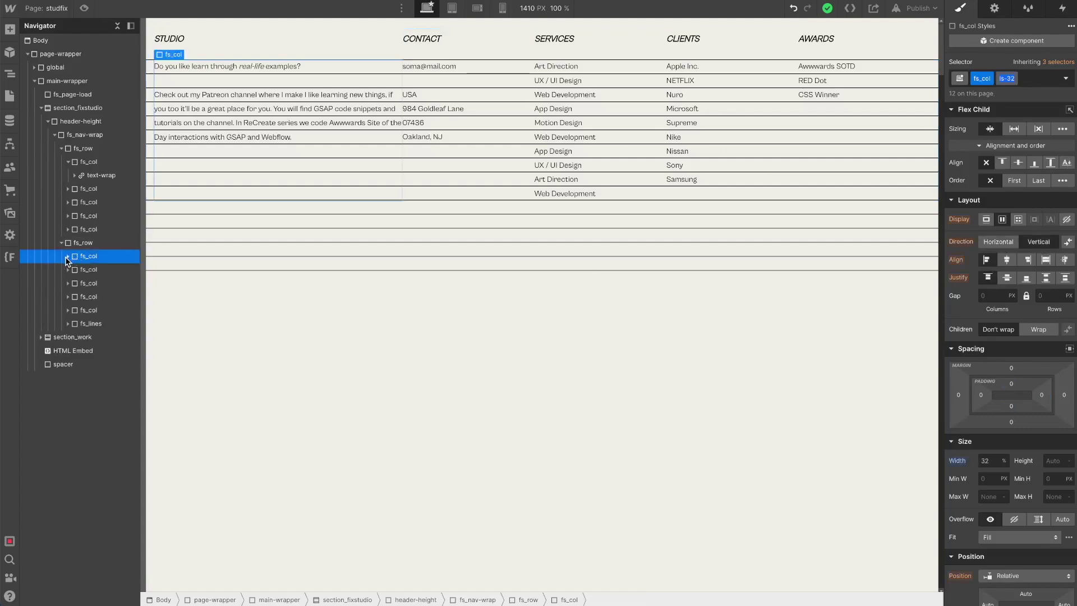
{"action": "left_click", "coordinate": [67, 257]}
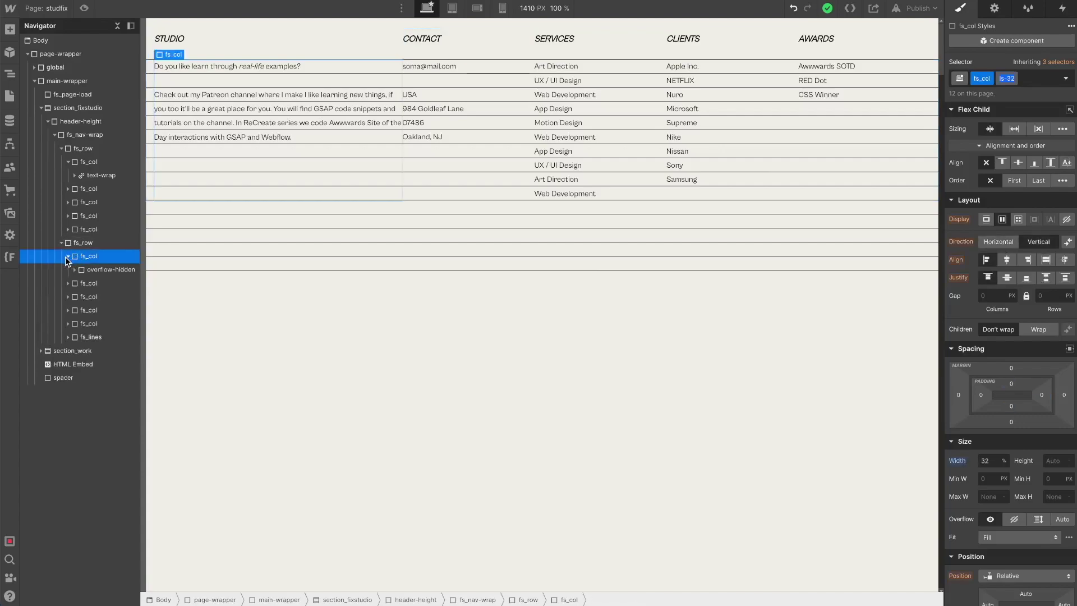
{"action": "left_click", "coordinate": [65, 149]}
{"action": "left_click", "coordinate": [63, 148]}
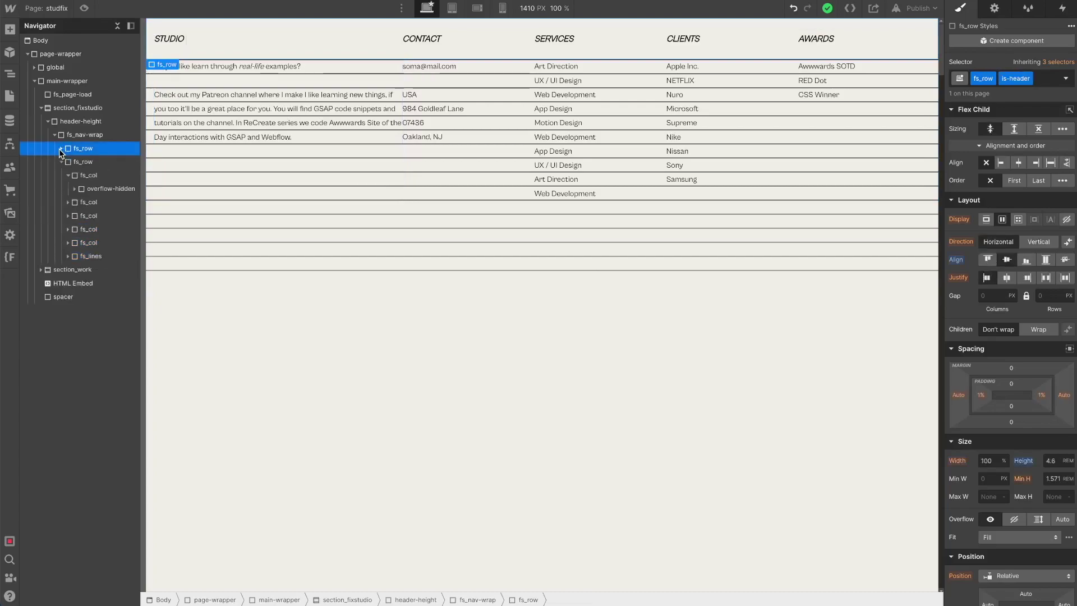
{"action": "left_click", "coordinate": [85, 176]}
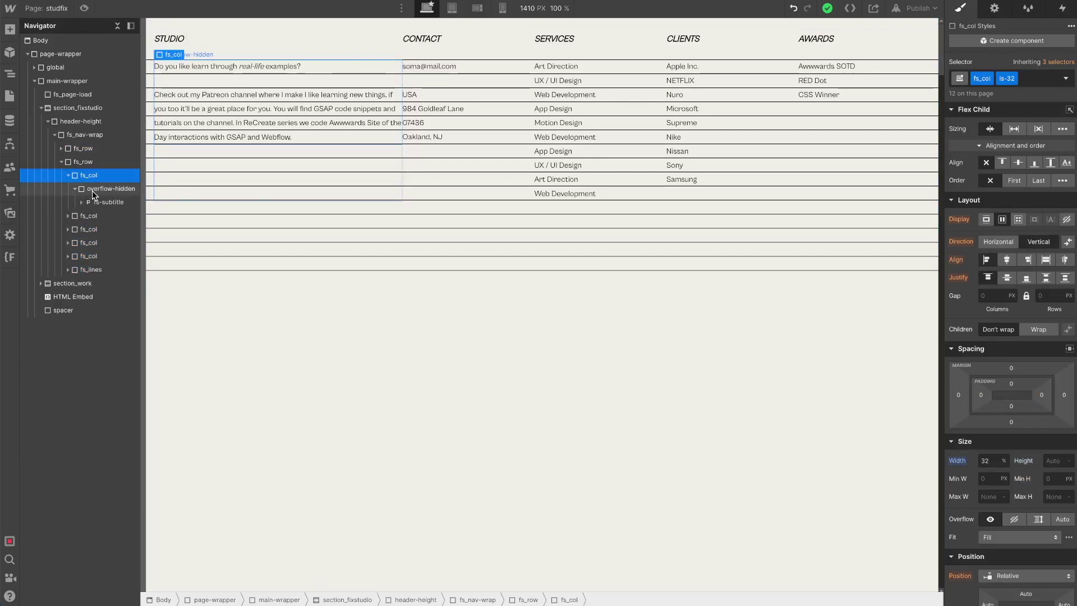
{"action": "left_click", "coordinate": [95, 192]}
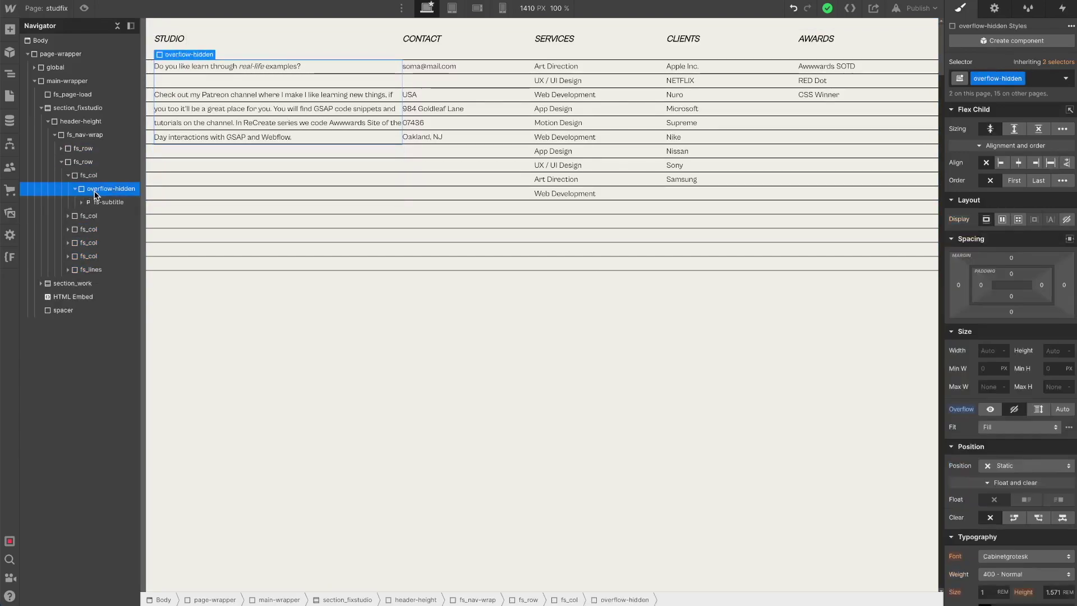
- Open the CONTACT link wrapper and fs-list, and select the first of six fs_list-items
{"action": "left_click", "coordinate": [80, 220]}
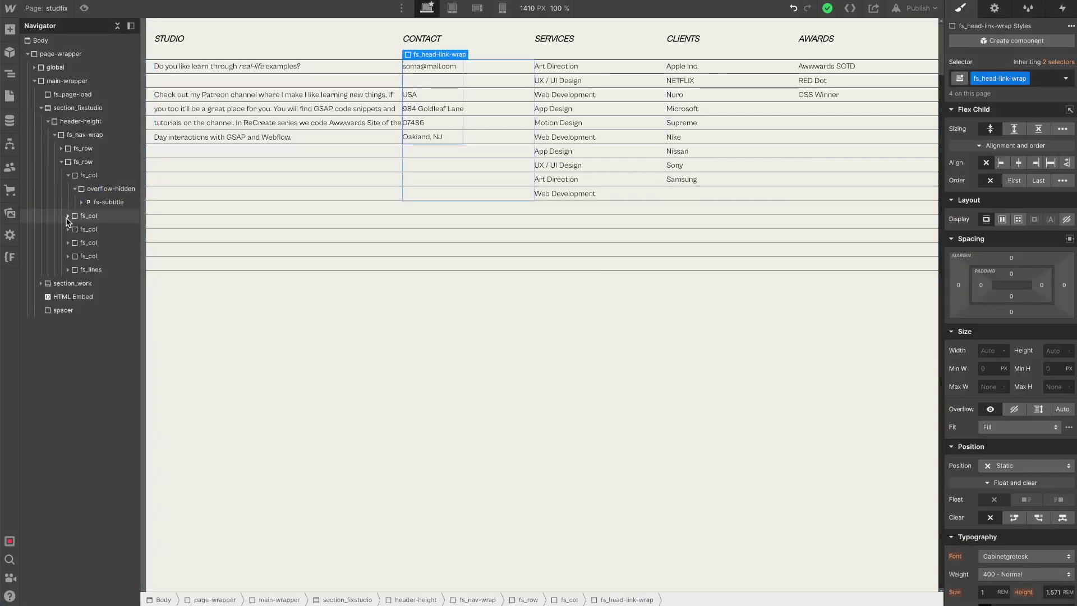
{"action": "left_click", "coordinate": [67, 218]}
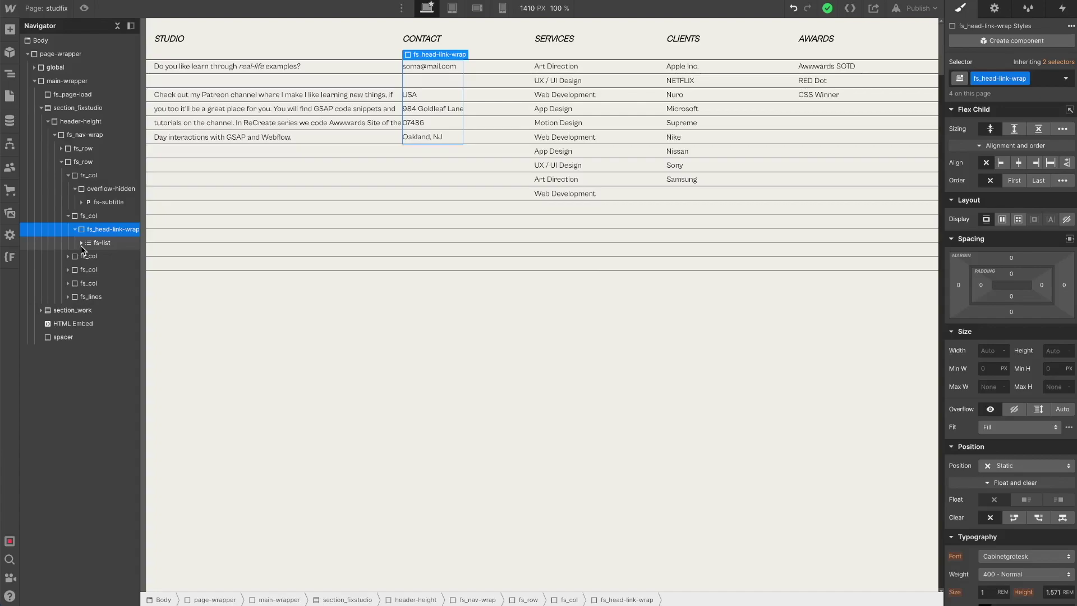
{"action": "left_click", "coordinate": [81, 243]}
{"action": "left_click", "coordinate": [99, 247]}
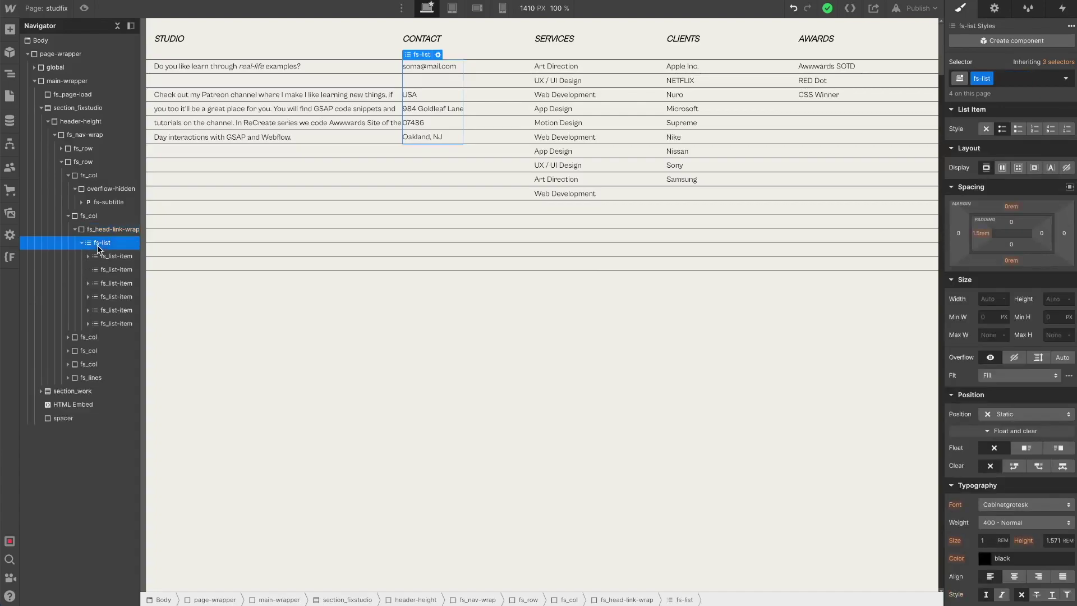
{"action": "left_click", "coordinate": [109, 256]}
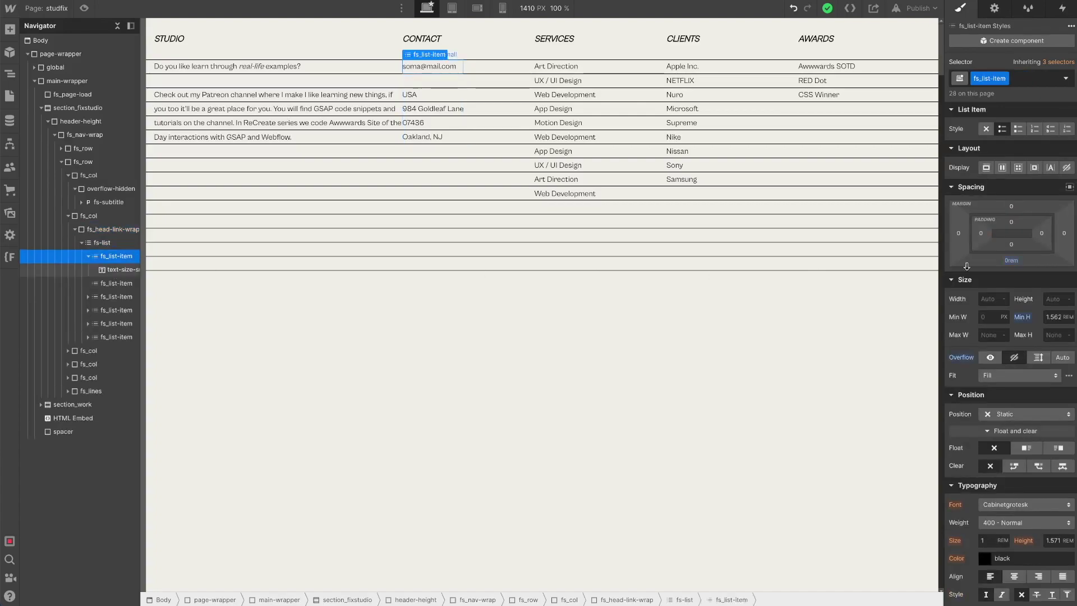
- Set fs_list-item Min H to 1.571 rem, matching the text's line height
{"action": "left_click", "coordinate": [1066, 317]}
{"action": "left_click", "coordinate": [1062, 317]}
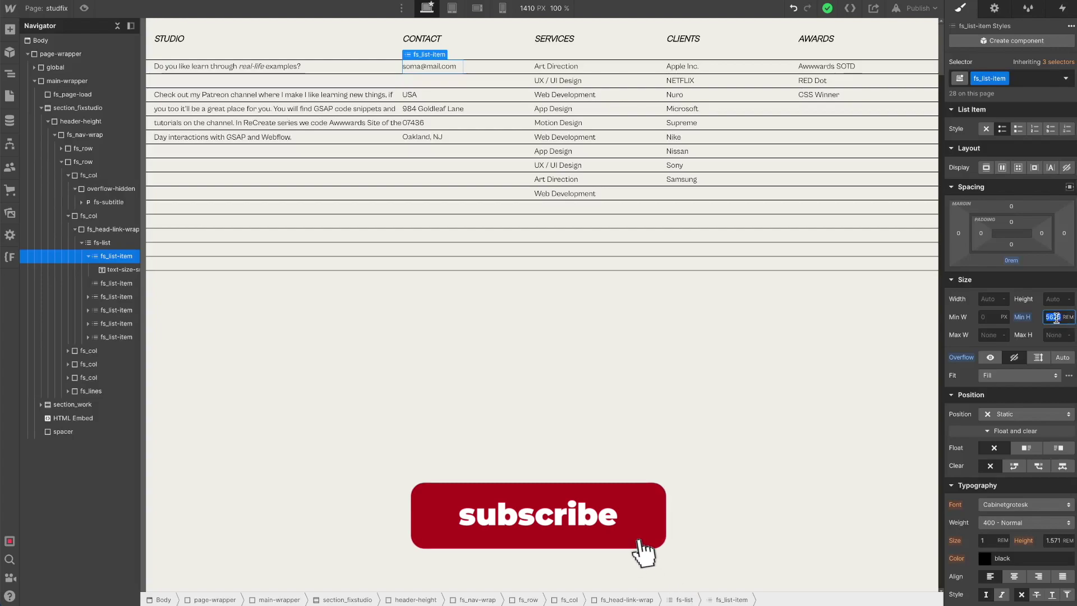
{"action": "key", "text": "BackSpace"}
{"action": "key", "text": "BackSpace"}
{"action": "key", "text": "BackSpace"}
{"action": "key", "text": "BackSpace"}
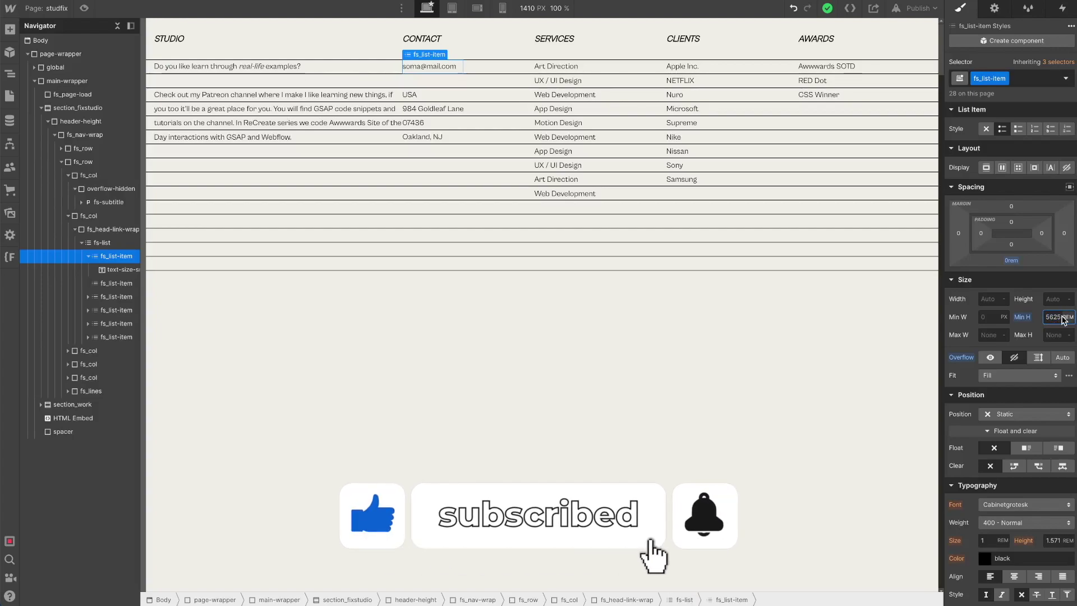
{"action": "type", "text": "1.5"}
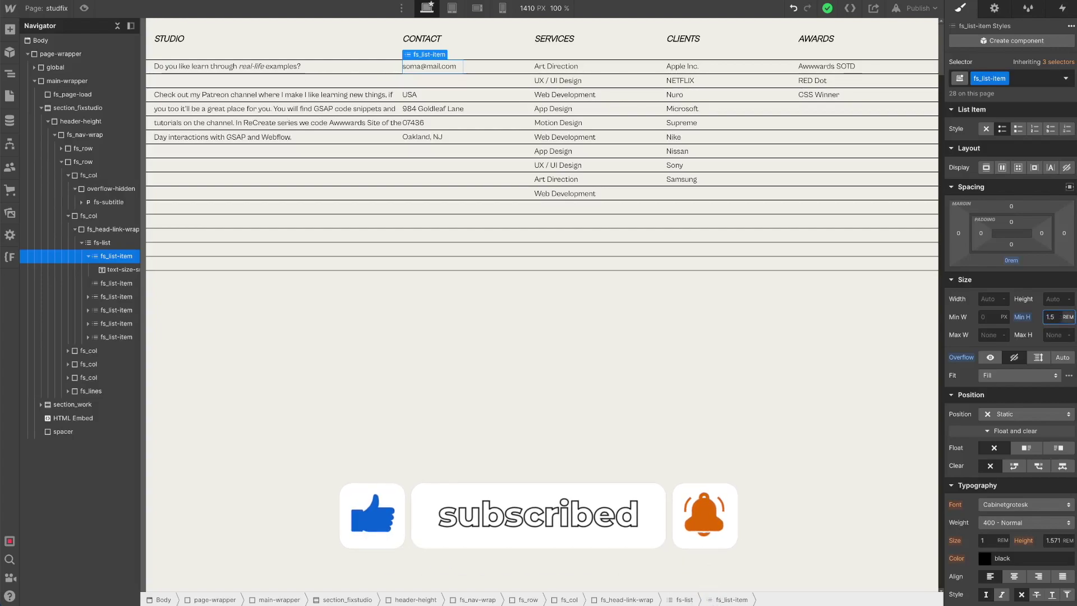
{"action": "type", "text": "71"}
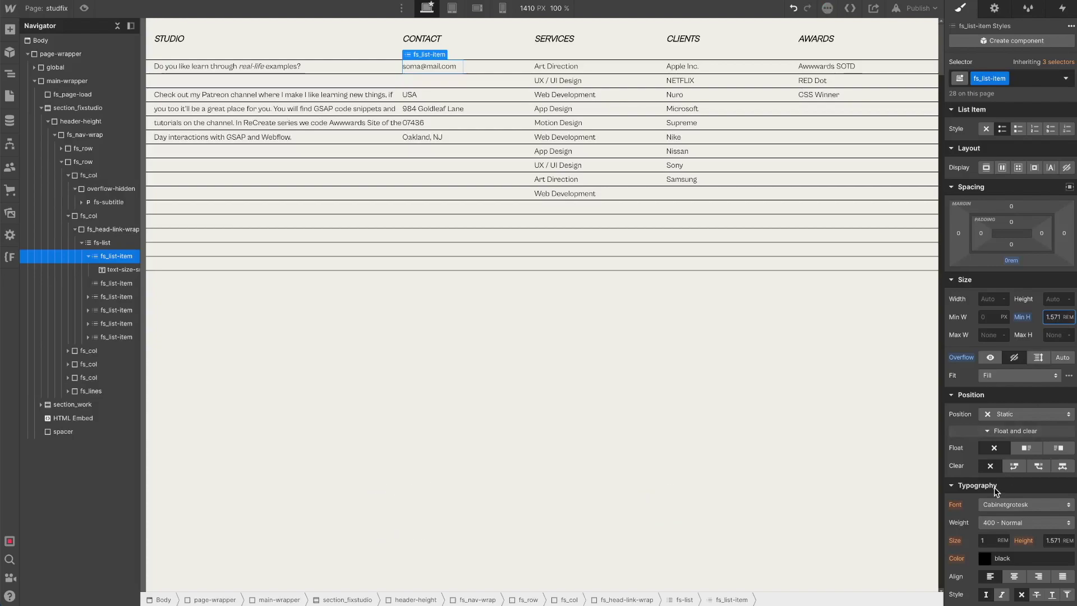
{"action": "left_click", "coordinate": [1049, 540]}
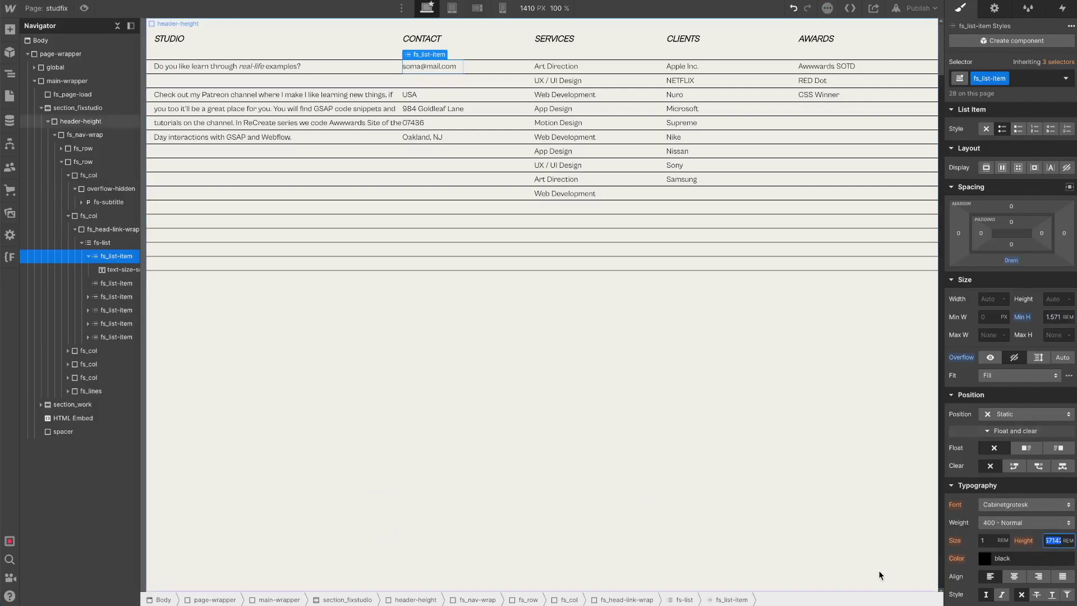
{"action": "left_click", "coordinate": [1052, 317]}
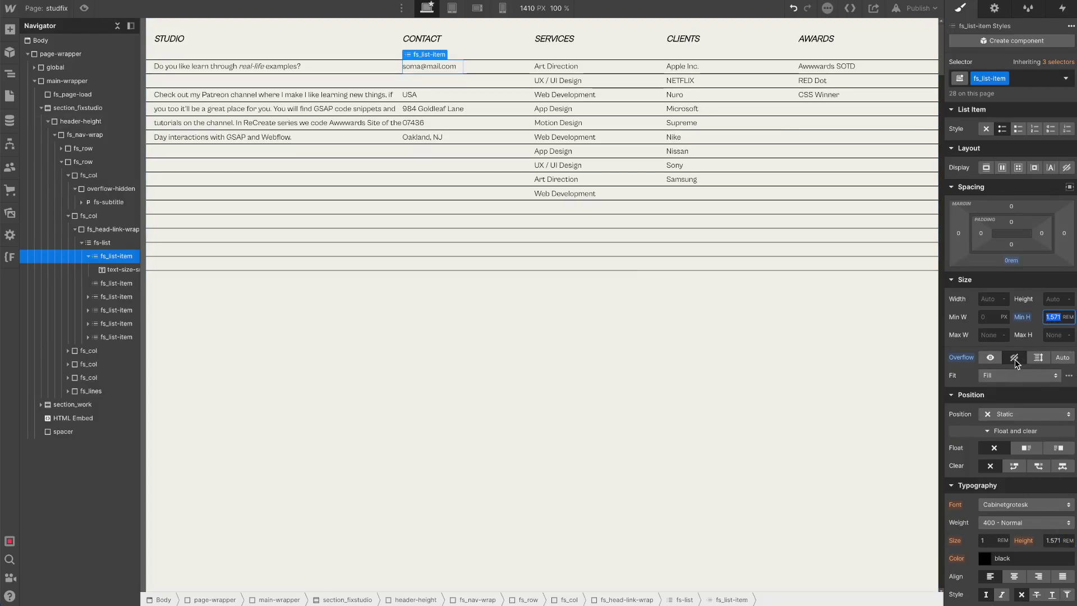
- Check the second, third and fourth list items, then collapse fs-list
{"action": "left_click", "coordinate": [89, 257]}
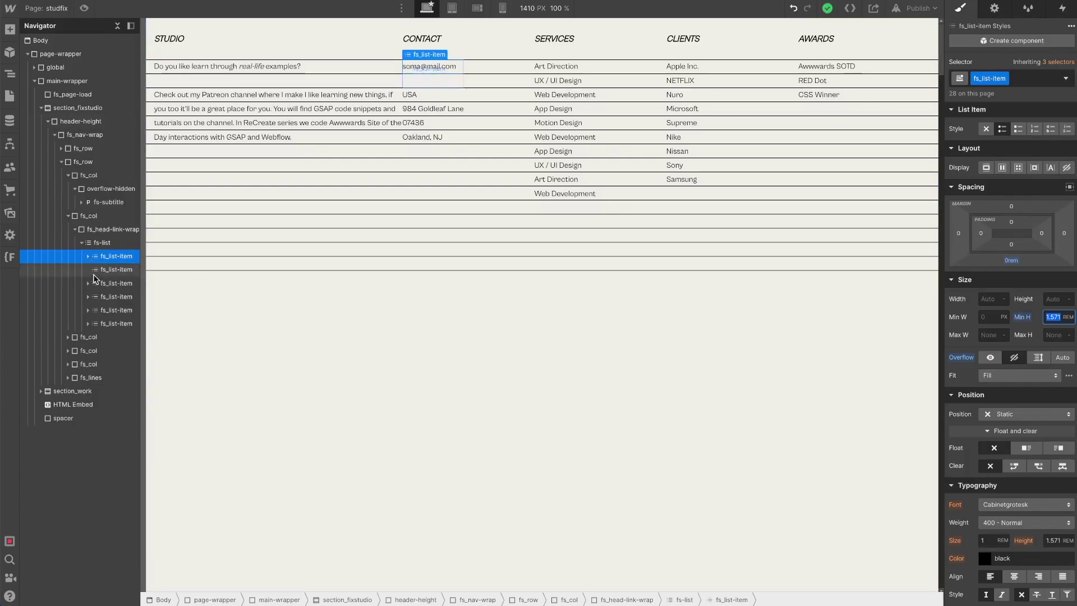
{"action": "left_click", "coordinate": [102, 271]}
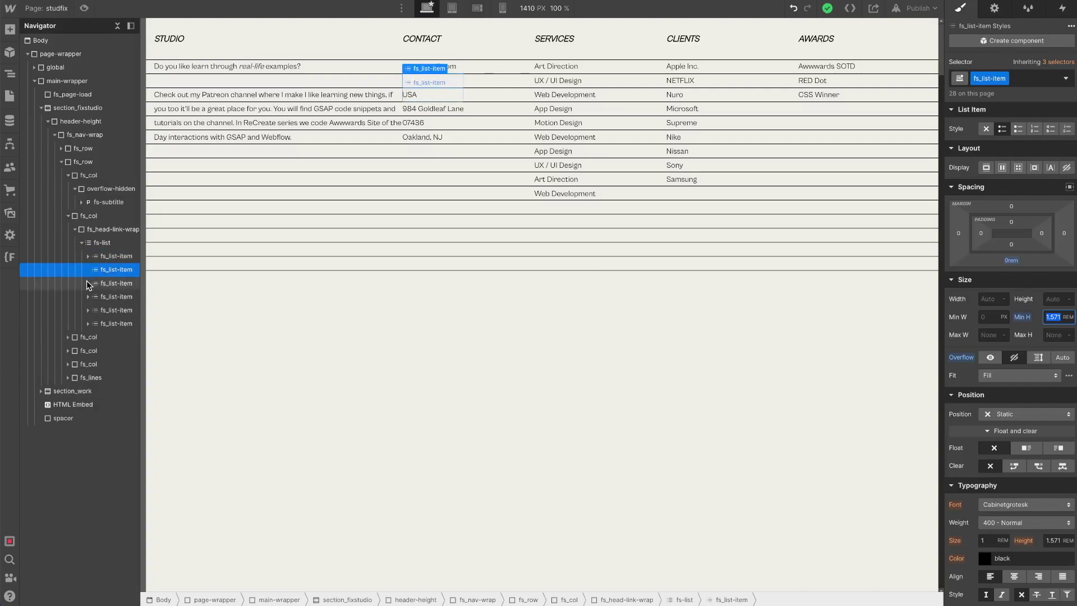
{"action": "left_click", "coordinate": [88, 285]}
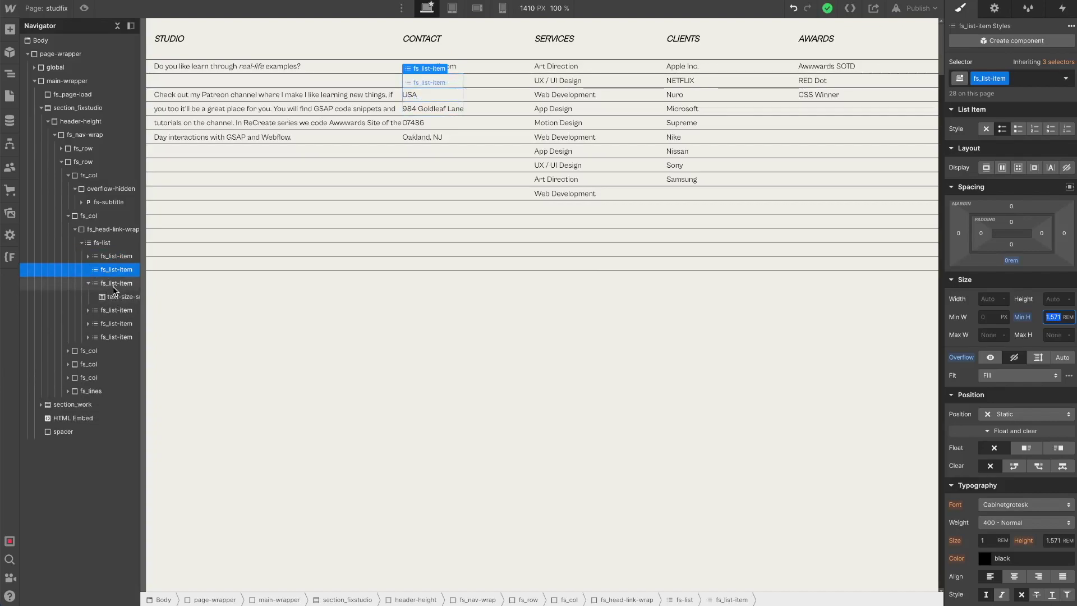
{"action": "left_click", "coordinate": [112, 287]}
{"action": "left_click", "coordinate": [112, 307]}
{"action": "left_click", "coordinate": [81, 243]}
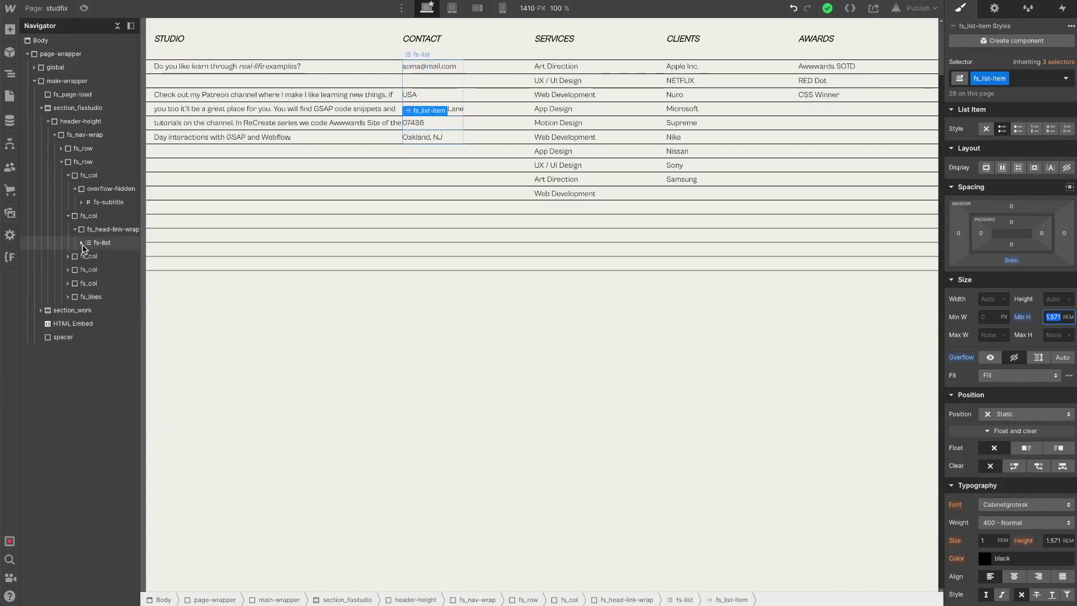
- Expand fs_lines and select its fs_line dividers to view their styles
{"action": "left_click", "coordinate": [69, 217]}
{"action": "left_click", "coordinate": [67, 270]}
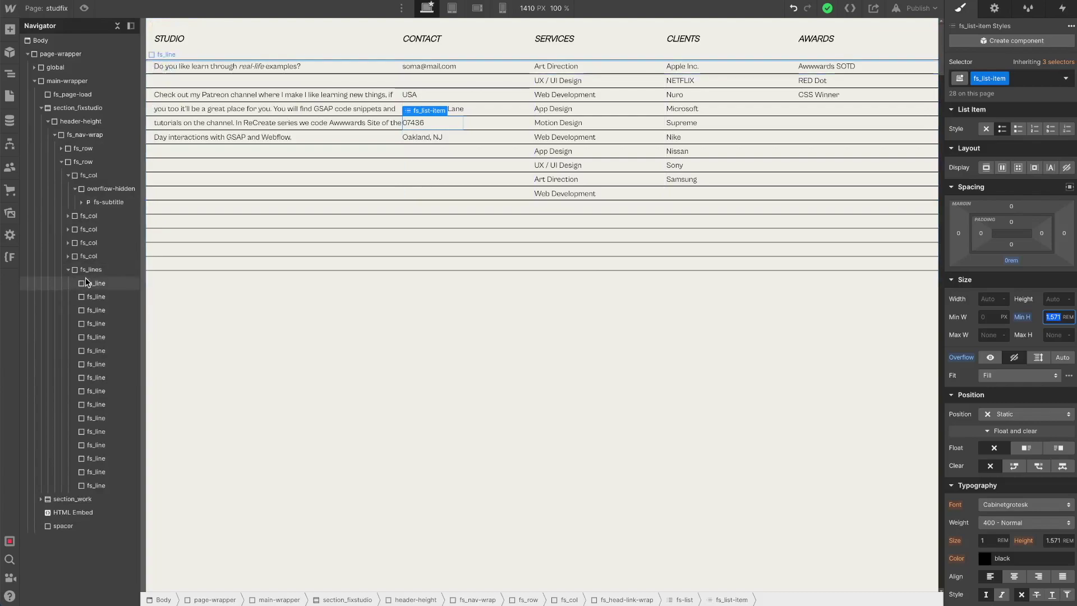
{"action": "left_click", "coordinate": [87, 272]}
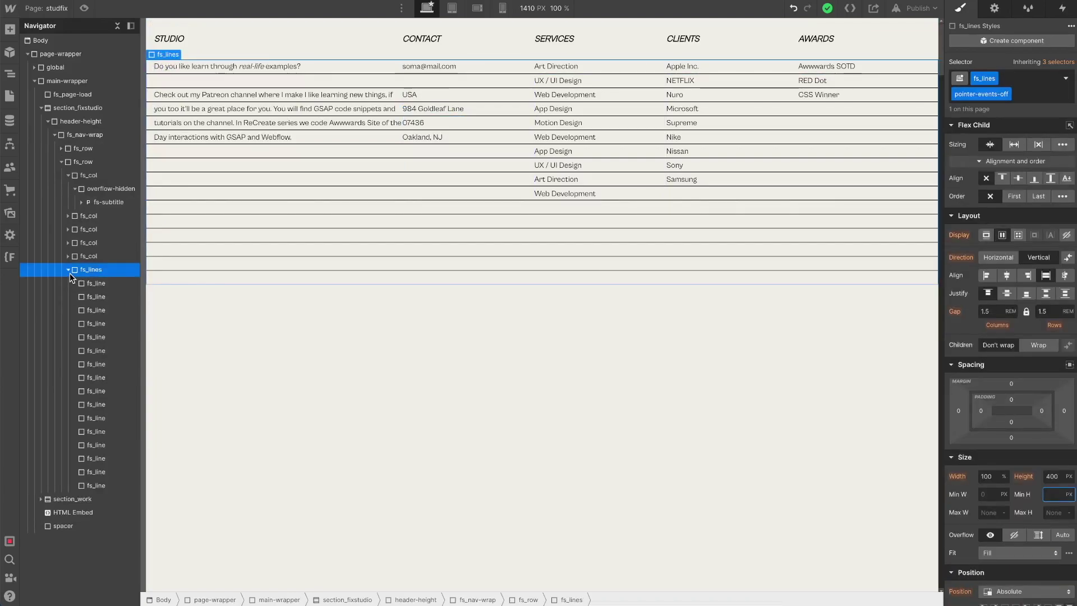
{"action": "left_click", "coordinate": [87, 282]}
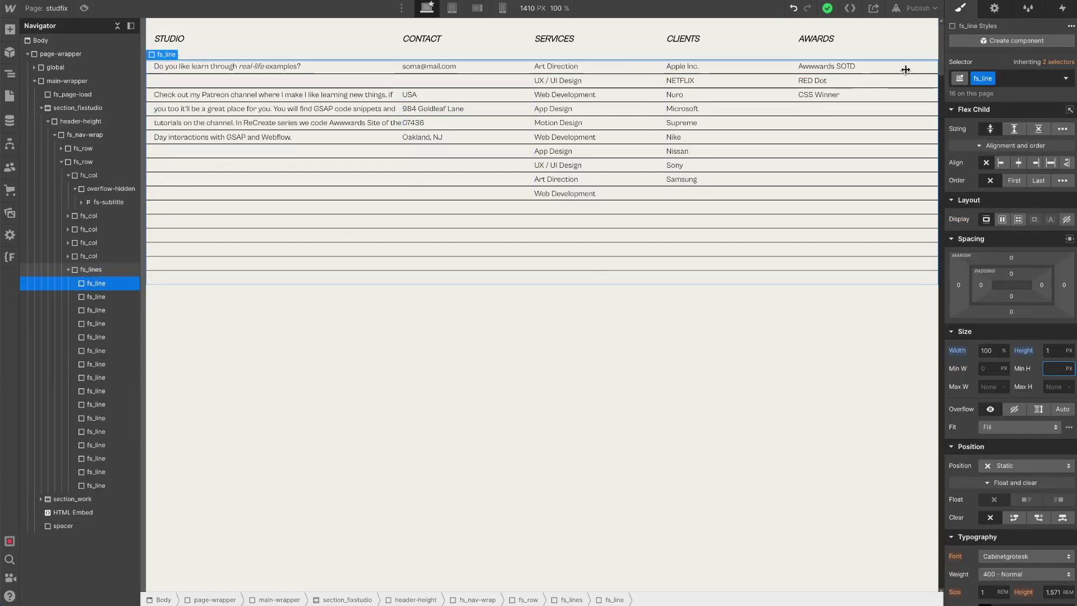
{"action": "left_click", "coordinate": [887, 174]}
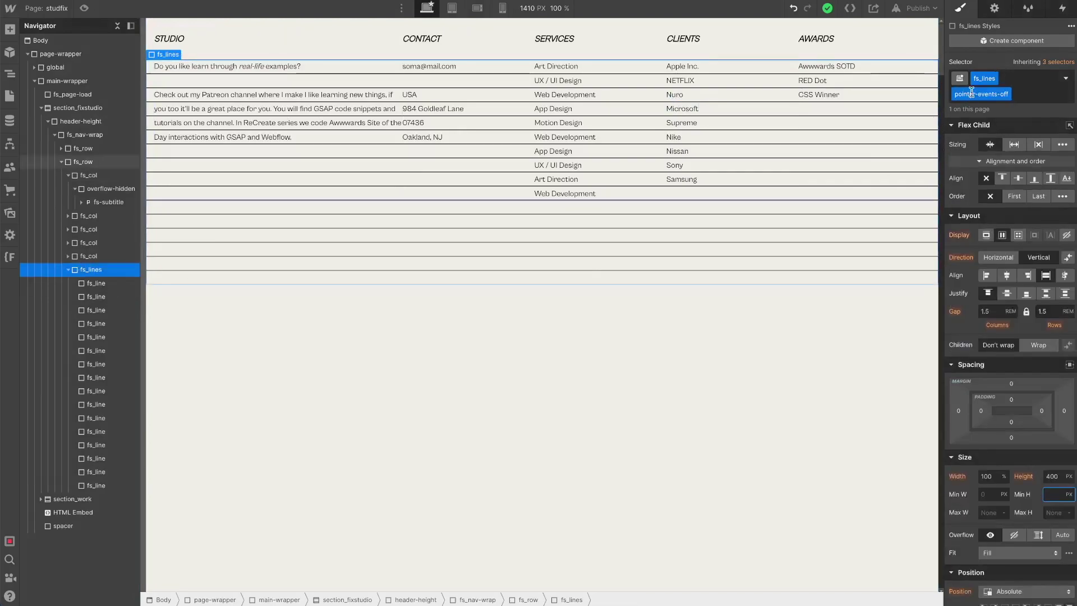
{"action": "left_click", "coordinate": [97, 283]}
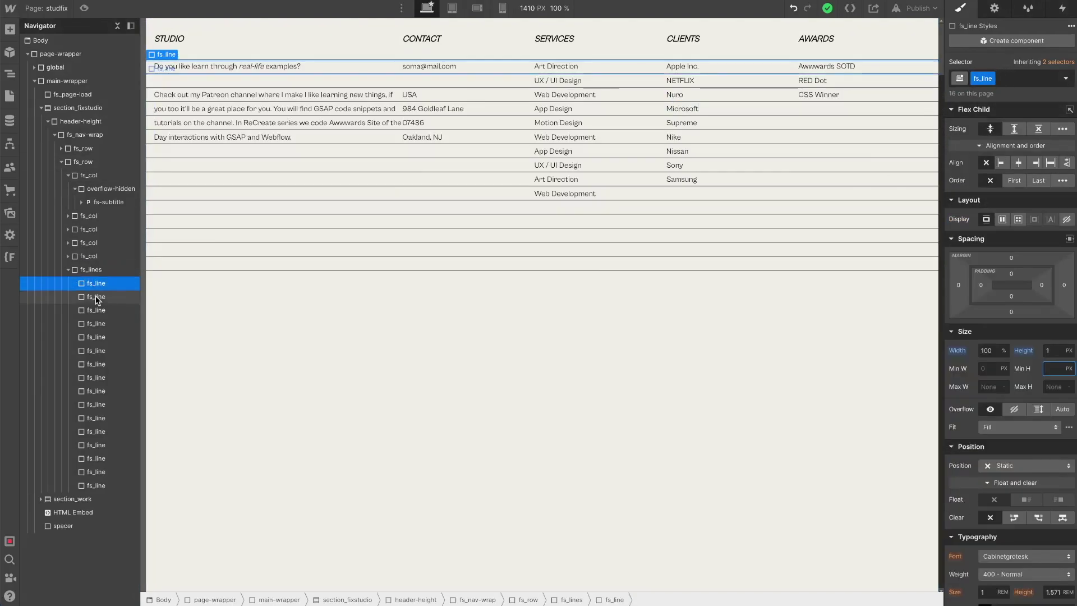
{"action": "left_click", "coordinate": [96, 296]}
{"action": "left_click", "coordinate": [102, 376]}
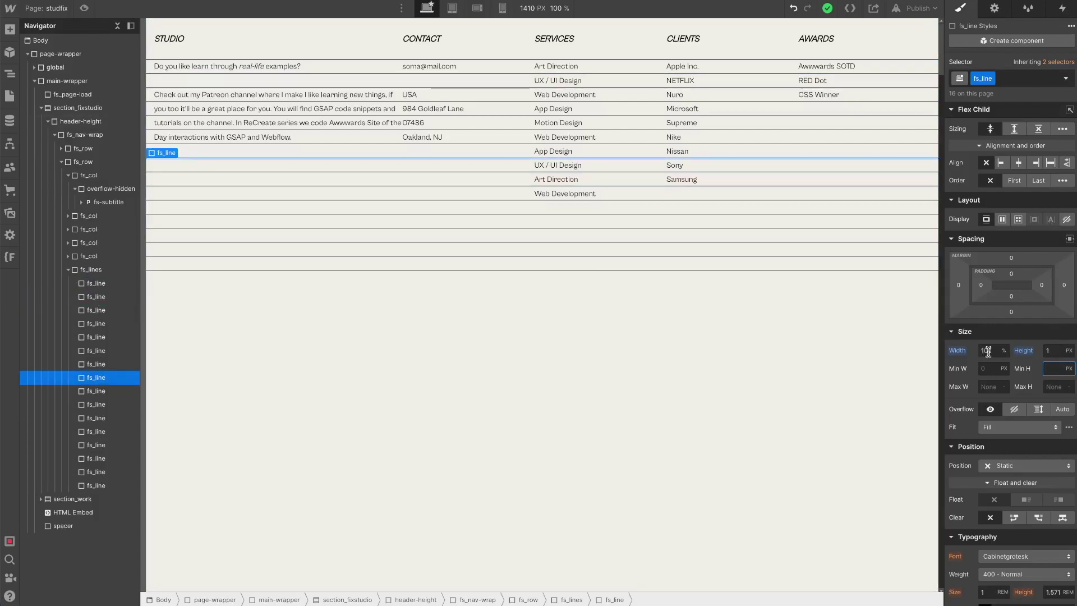
- Delete the Invert: 100% filter from the fs_line style and collapse fs_lines
{"action": "left_click", "coordinate": [1004, 352]}
{"action": "scroll", "coordinate": [1026, 329], "scroll_direction": "down", "scroll_amount": 10}
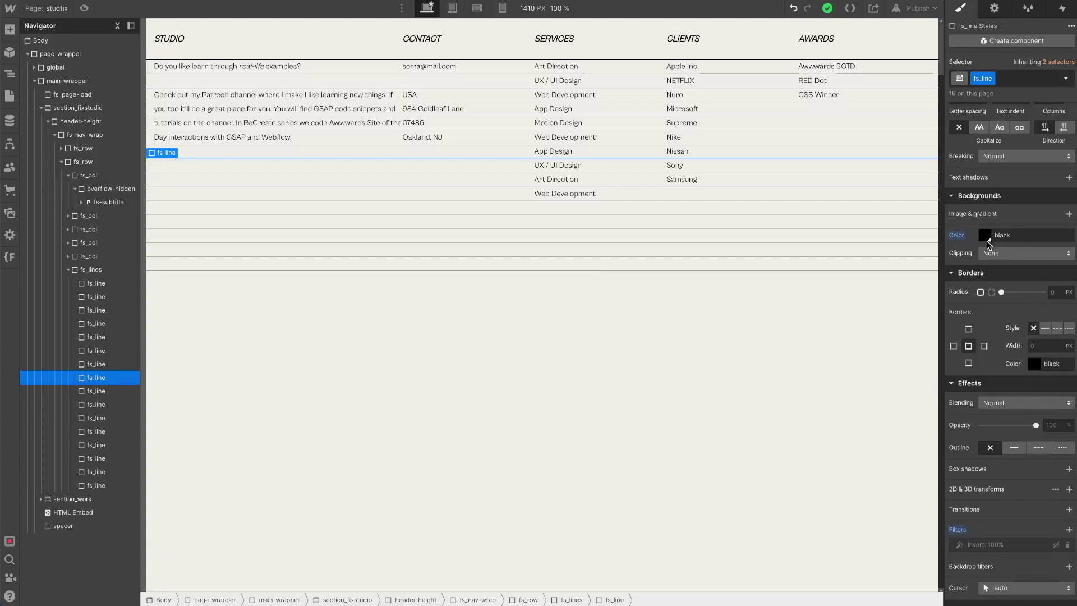
{"action": "left_click", "coordinate": [1068, 545]}
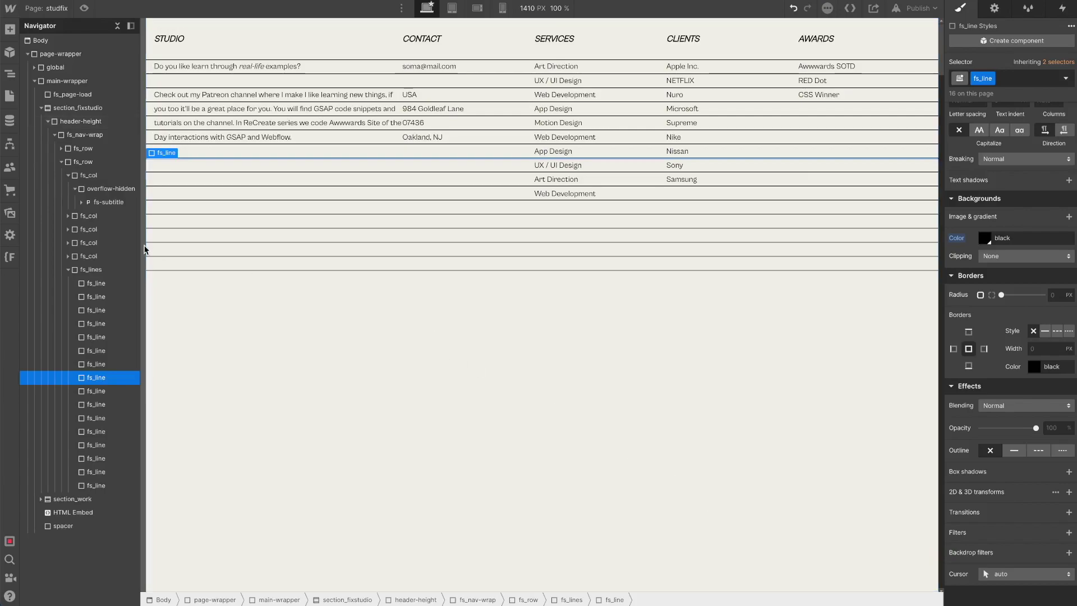
{"action": "left_click", "coordinate": [68, 269]}
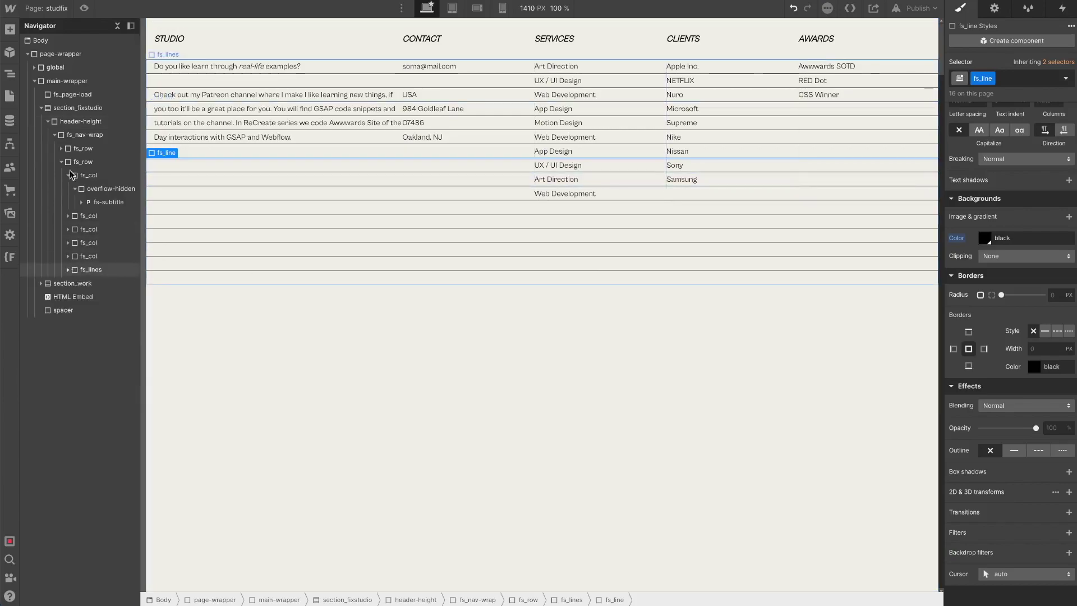
- Collapse header-height and section_fixstudio, then open section_work's fs_track (100 VW by 600 VH)
{"action": "left_click", "coordinate": [48, 121]}
{"action": "left_click", "coordinate": [41, 108]}
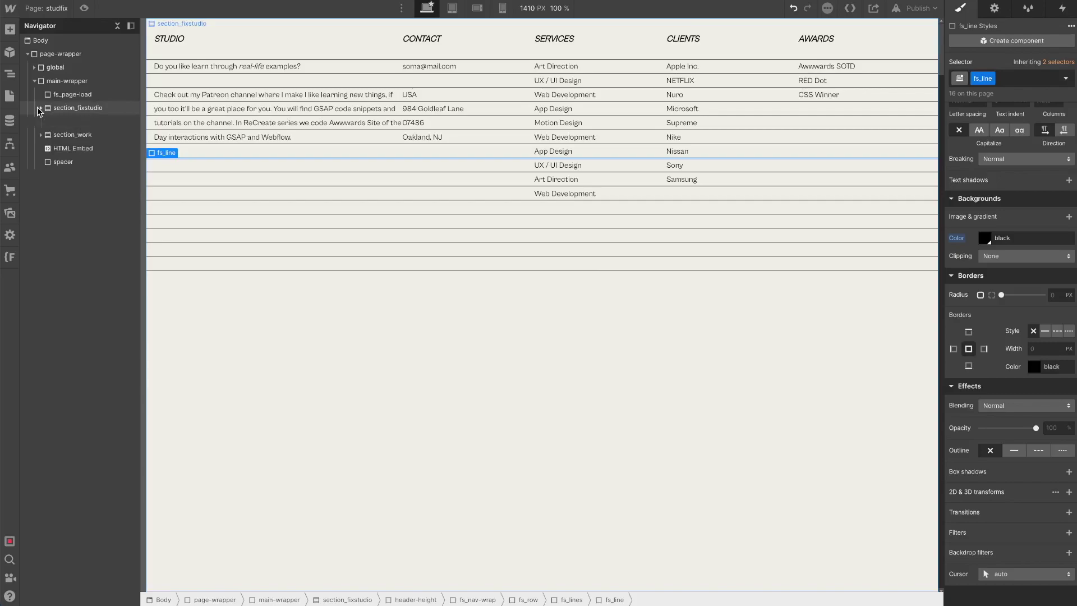
{"action": "left_click", "coordinate": [42, 122]}
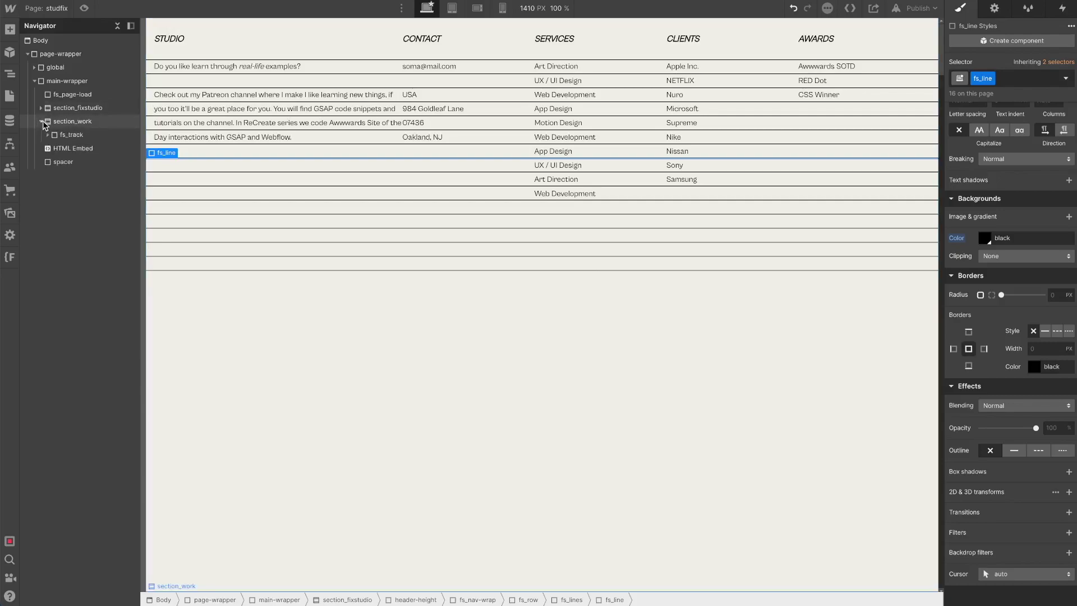
{"action": "left_click", "coordinate": [70, 135]}
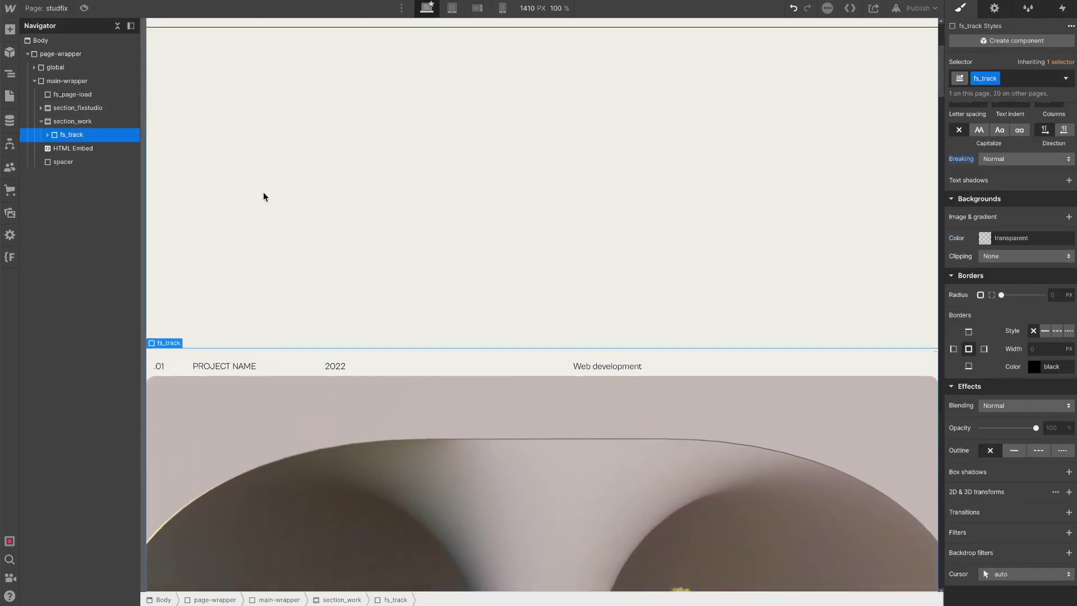
{"action": "scroll", "coordinate": [264, 194], "scroll_direction": "down", "scroll_amount": 4}
{"action": "scroll", "coordinate": [263, 192], "scroll_direction": "down", "scroll_amount": 1}
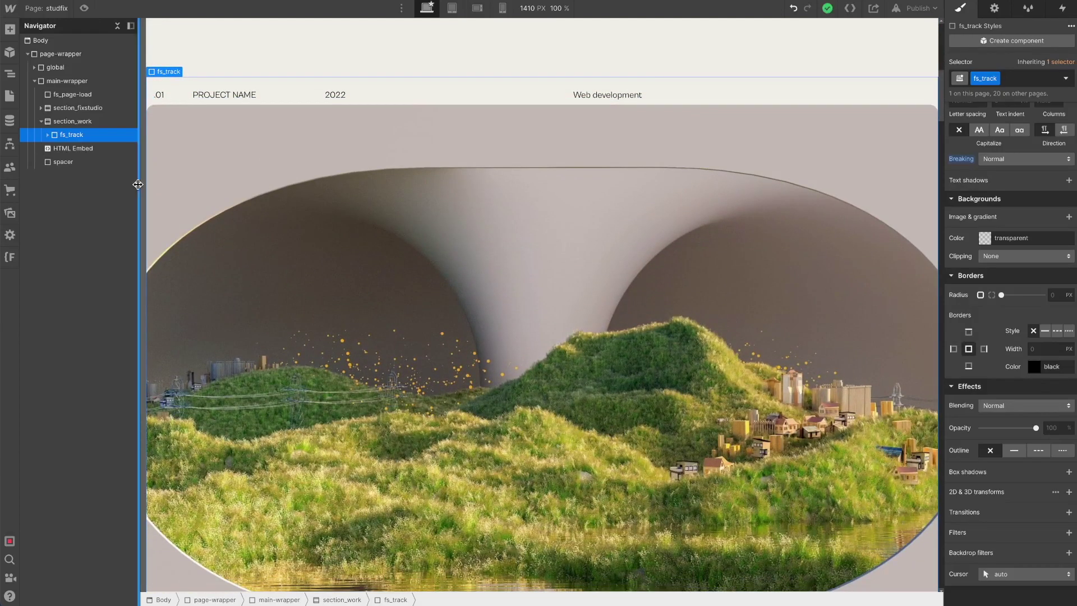
{"action": "left_click", "coordinate": [48, 134]}
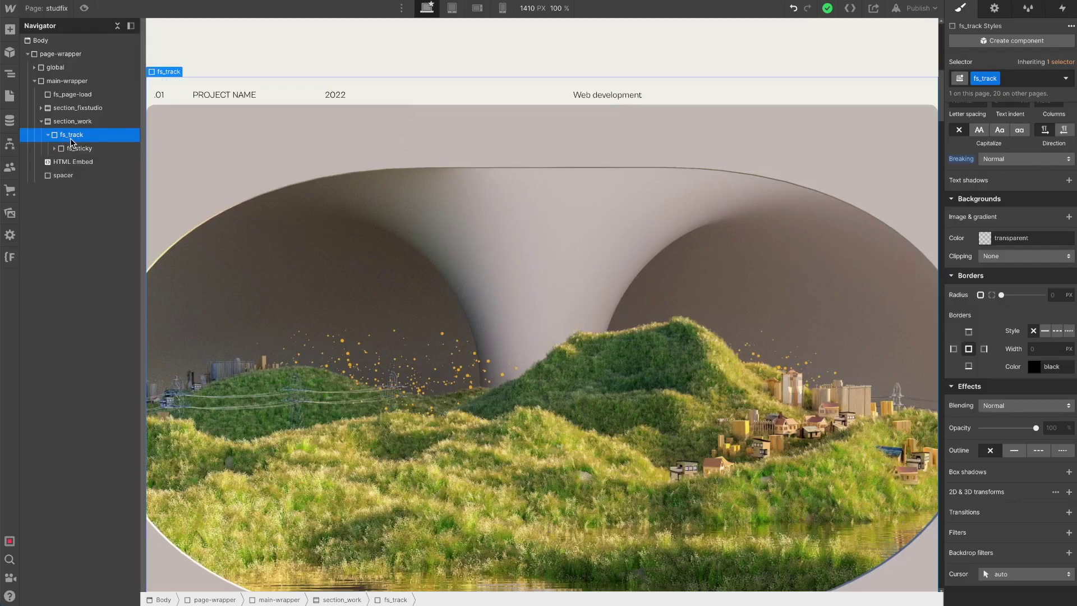
{"action": "left_click", "coordinate": [87, 142]}
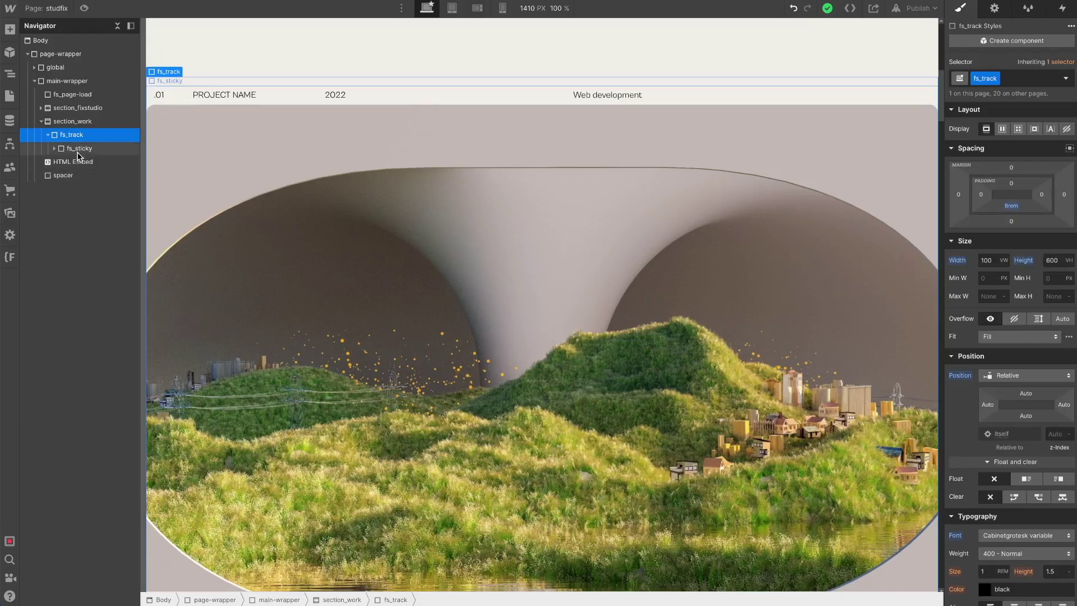
- Select fs_sticky and expand it to list its five fs_project-wrap blocks
{"action": "left_click", "coordinate": [71, 150]}
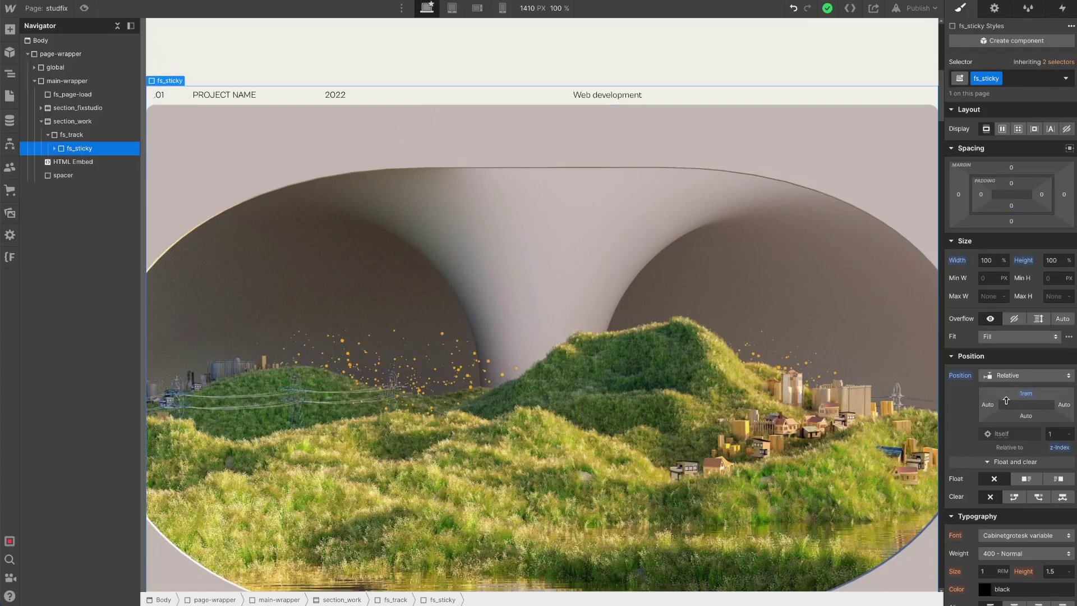
{"action": "left_click", "coordinate": [55, 148]}
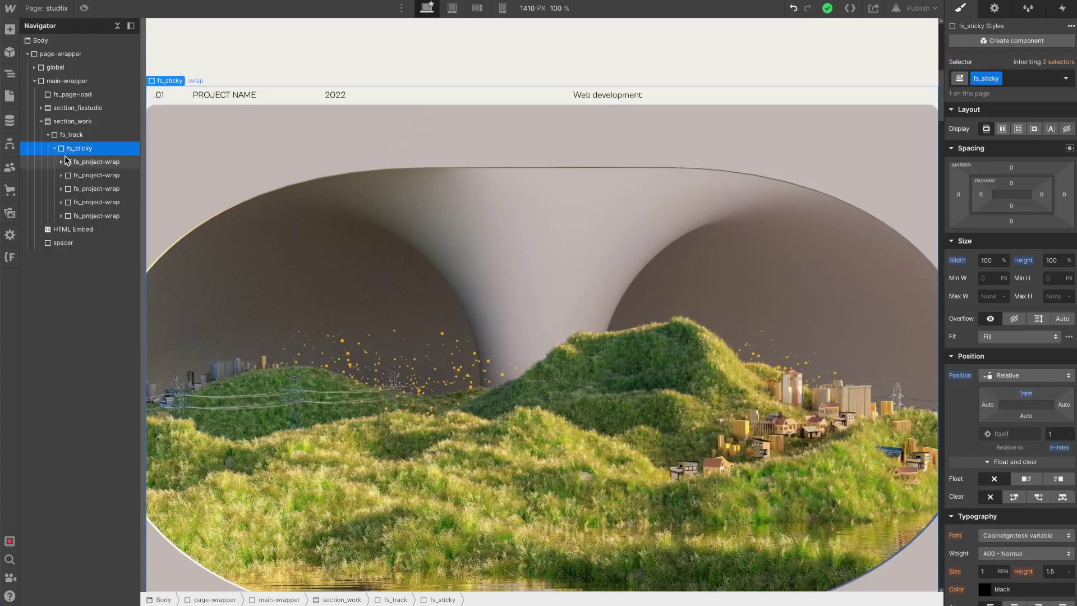
{"action": "scroll", "coordinate": [368, 149], "scroll_direction": "down", "scroll_amount": 2}
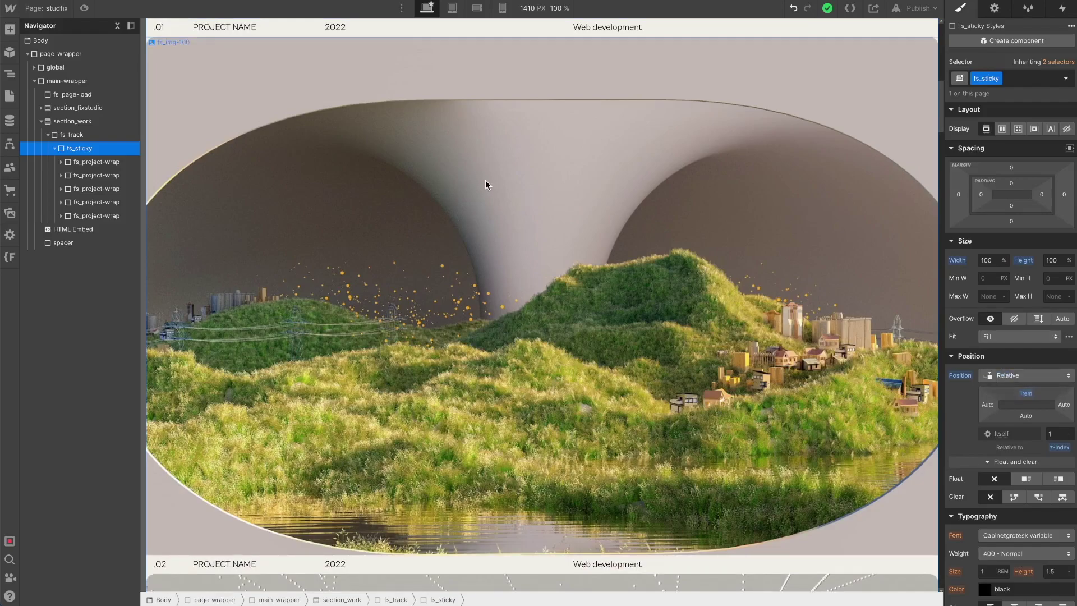
- Open the first fs_project-wrap through fs_row and fs_work-content to its fs_img-100 image
{"action": "left_click", "coordinate": [80, 163]}
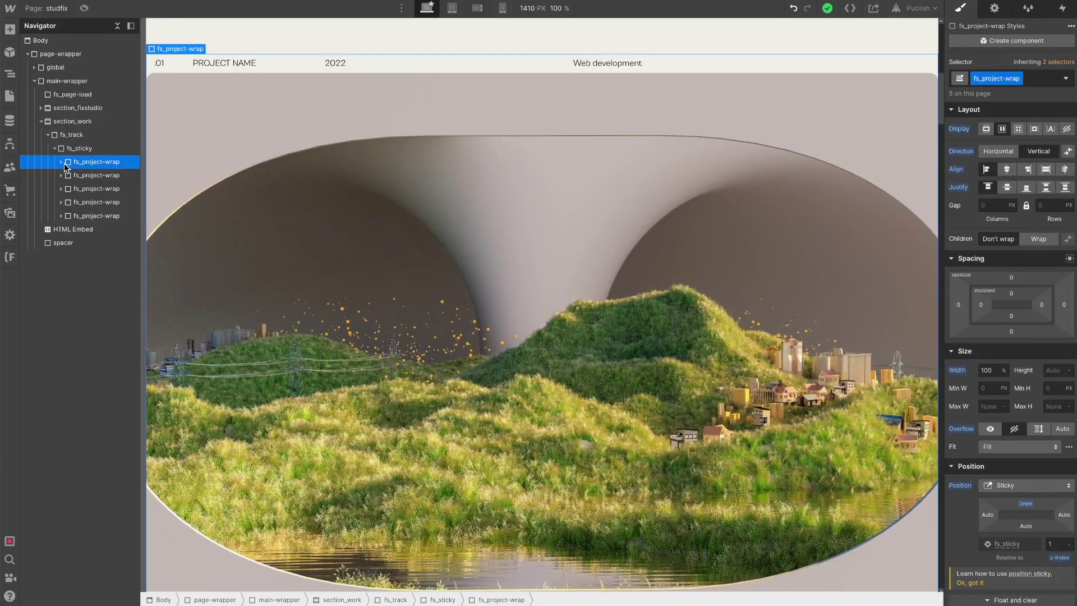
{"action": "left_click", "coordinate": [61, 163]}
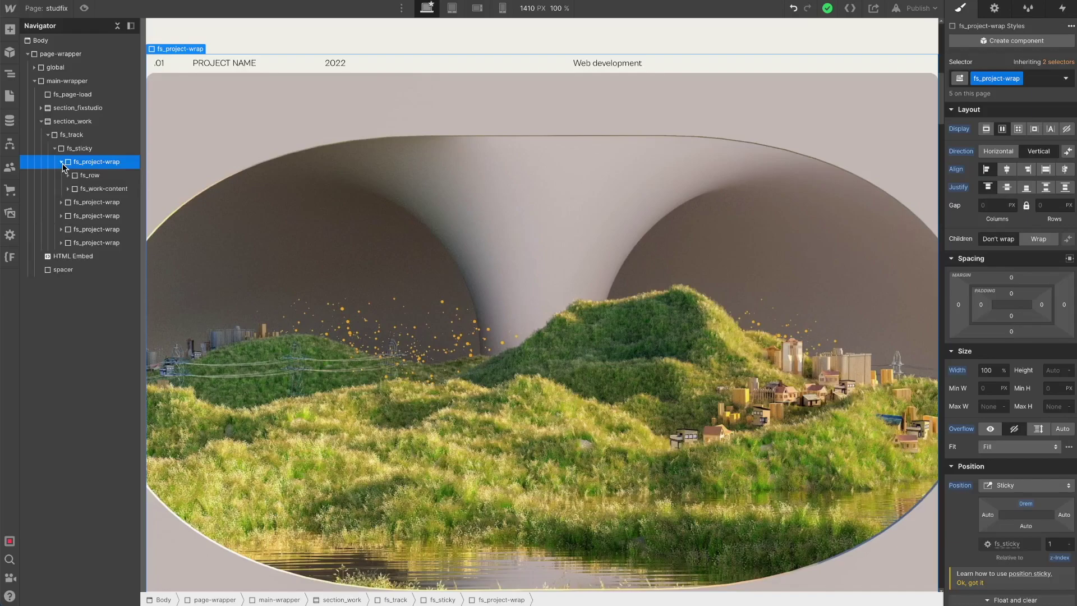
{"action": "left_click", "coordinate": [89, 176]}
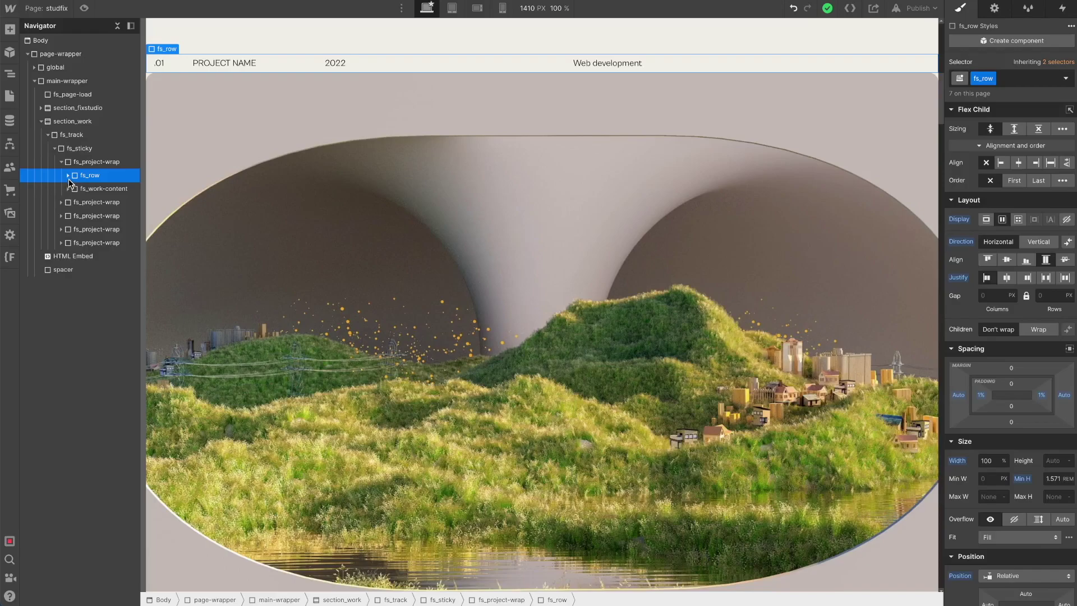
{"action": "left_click", "coordinate": [87, 192]}
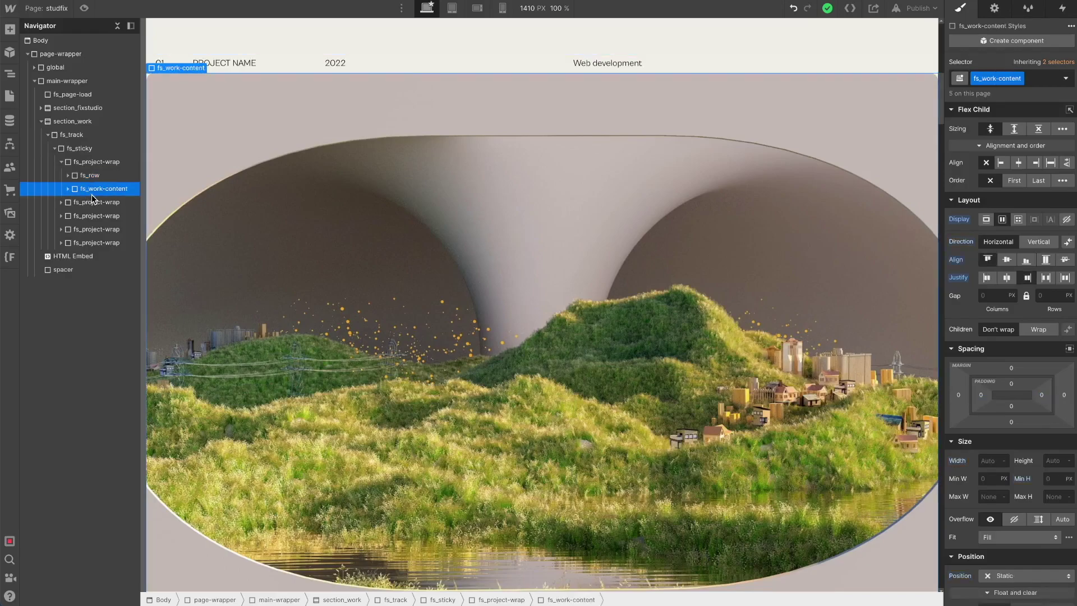
{"action": "left_click", "coordinate": [505, 269]}
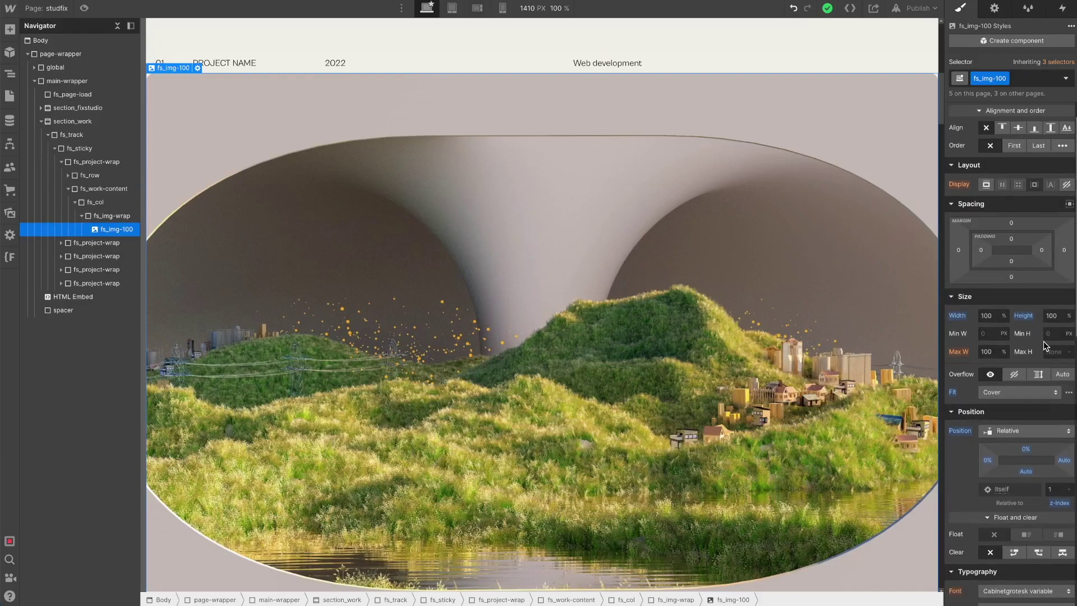
- Review fs_img-100's size and position styles, then select its wrapper fs_img-wrap
{"action": "scroll", "coordinate": [1029, 364], "scroll_direction": "down", "scroll_amount": 2}
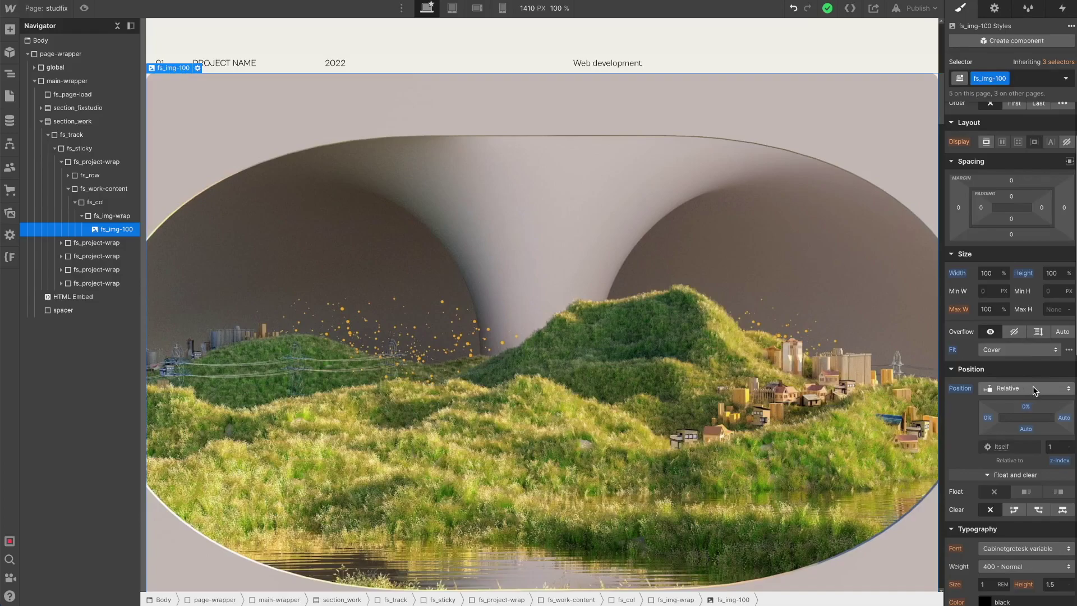
{"action": "scroll", "coordinate": [1030, 422], "scroll_direction": "down", "scroll_amount": 5}
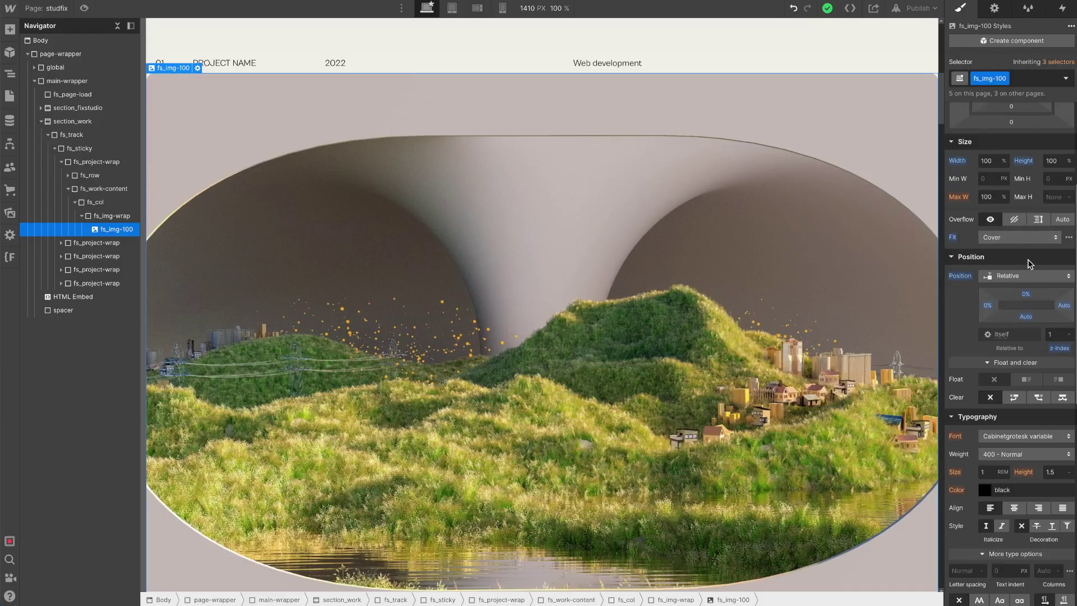
{"action": "left_click", "coordinate": [112, 215]}
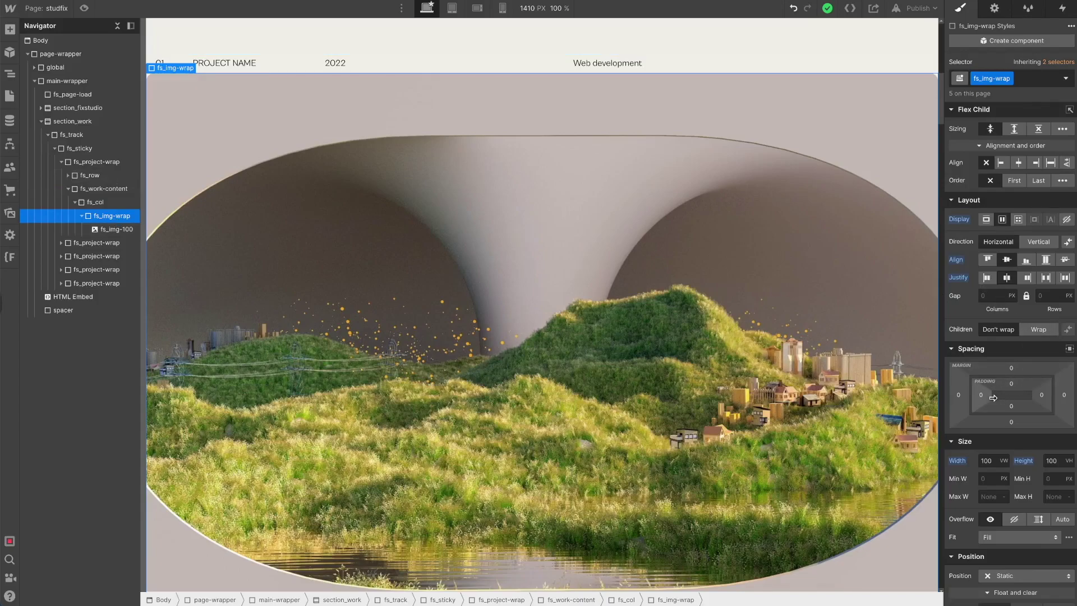
- Check fs_img-wrap's transform origin (100% left, 0% top, hidden backface), then select fs_col
{"action": "scroll", "coordinate": [992, 471], "scroll_direction": "down", "scroll_amount": 1}
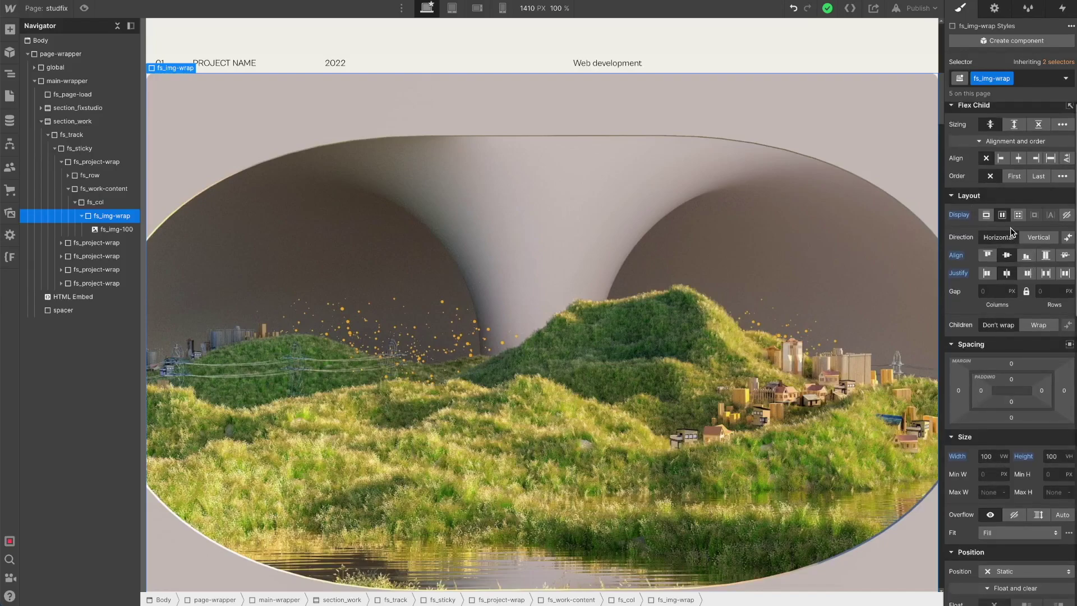
{"action": "scroll", "coordinate": [1005, 264], "scroll_direction": "down", "scroll_amount": 15}
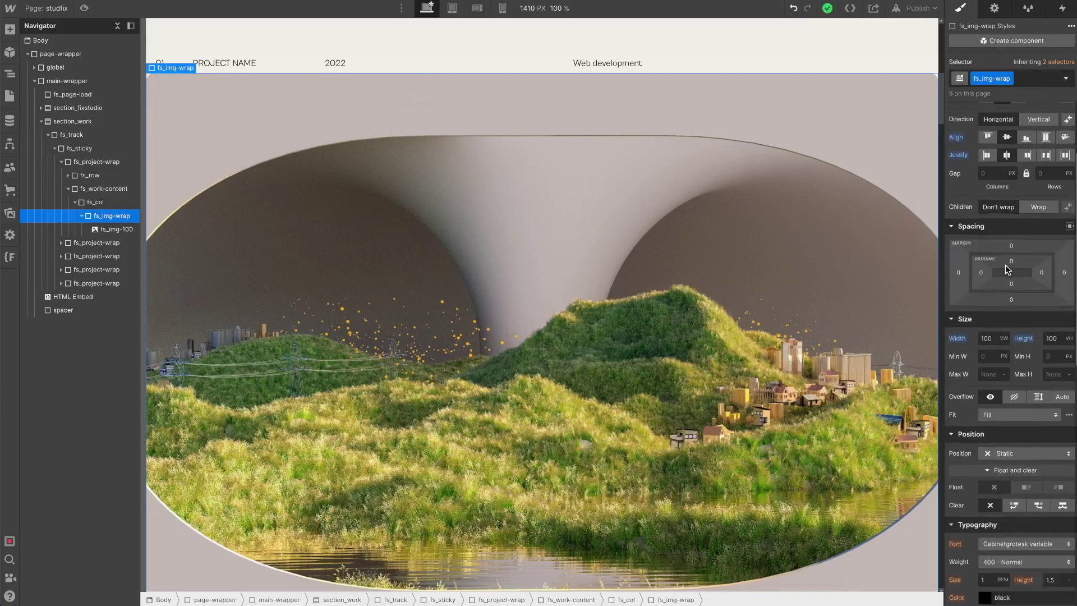
{"action": "scroll", "coordinate": [1049, 516], "scroll_direction": "up", "scroll_amount": 1}
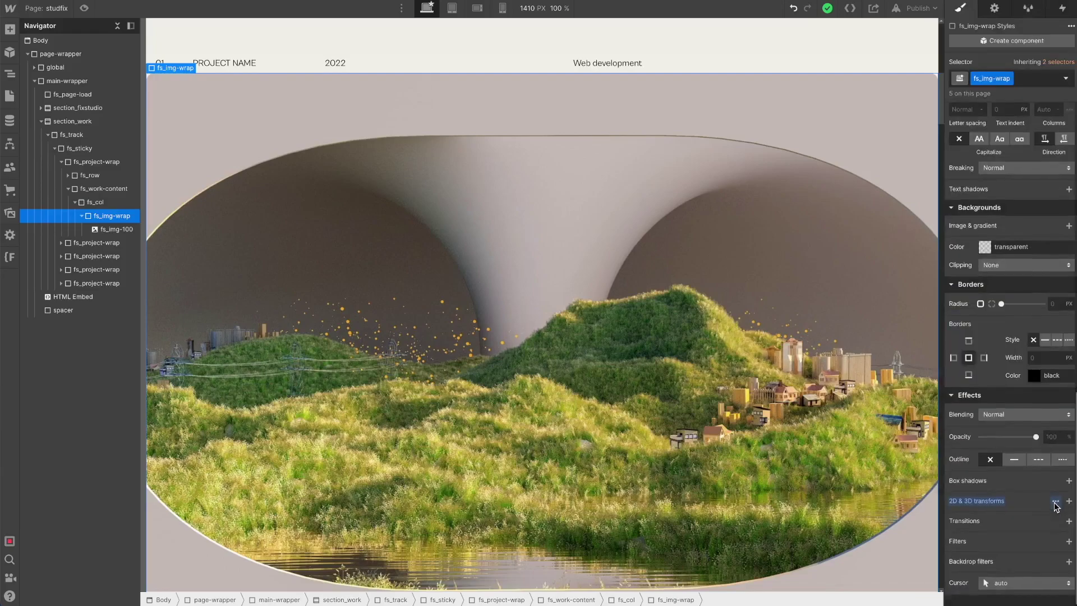
{"action": "left_click", "coordinate": [1056, 503]}
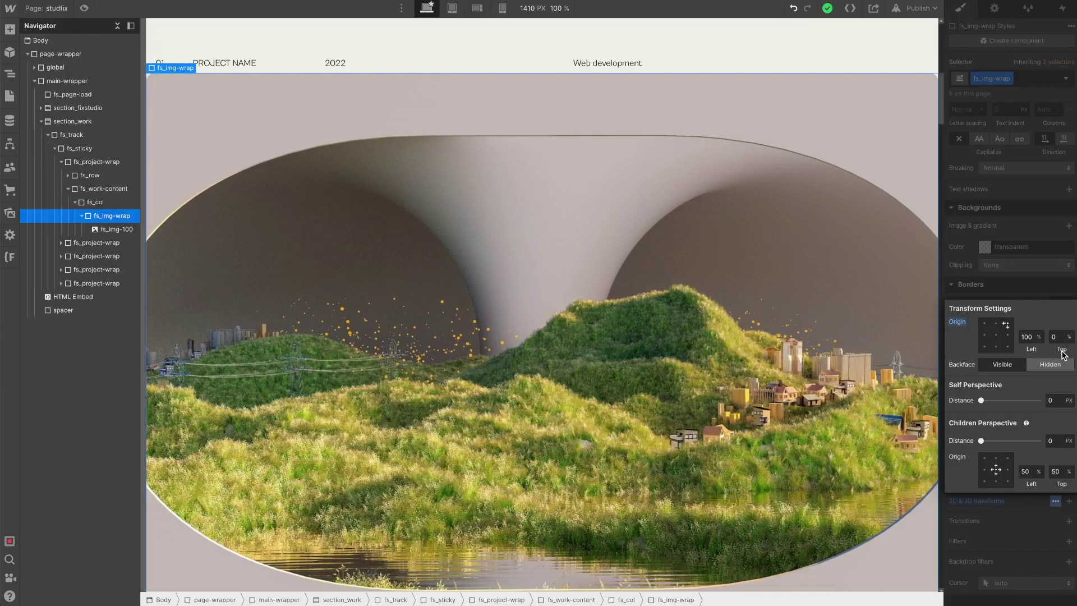
{"action": "left_click", "coordinate": [1014, 294]}
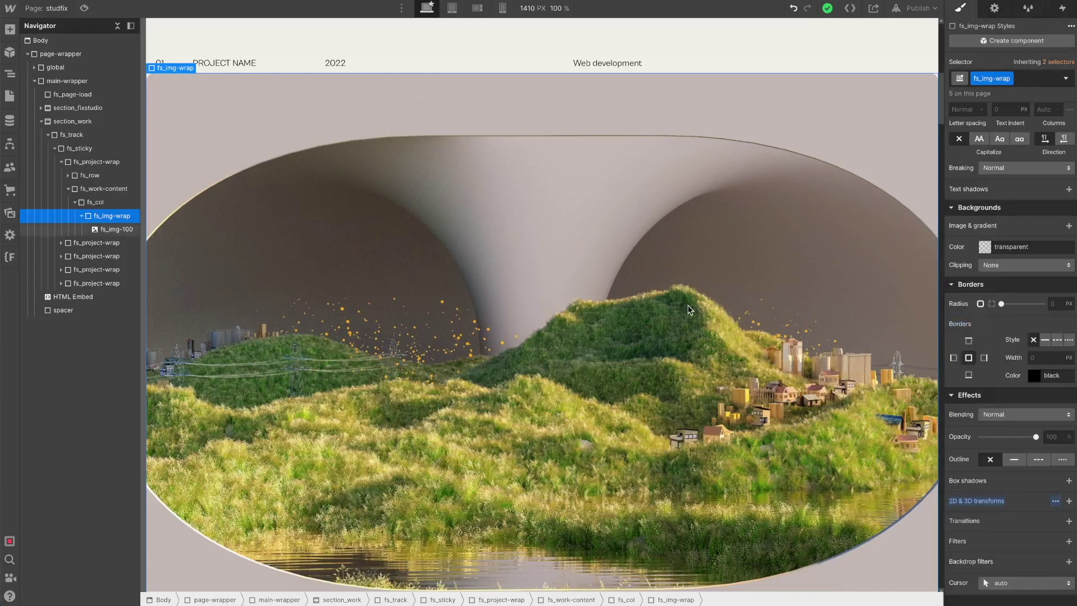
{"action": "left_click", "coordinate": [92, 203]}
- Inspect the first project's fs_work-content block styles
{"action": "left_click", "coordinate": [94, 190]}
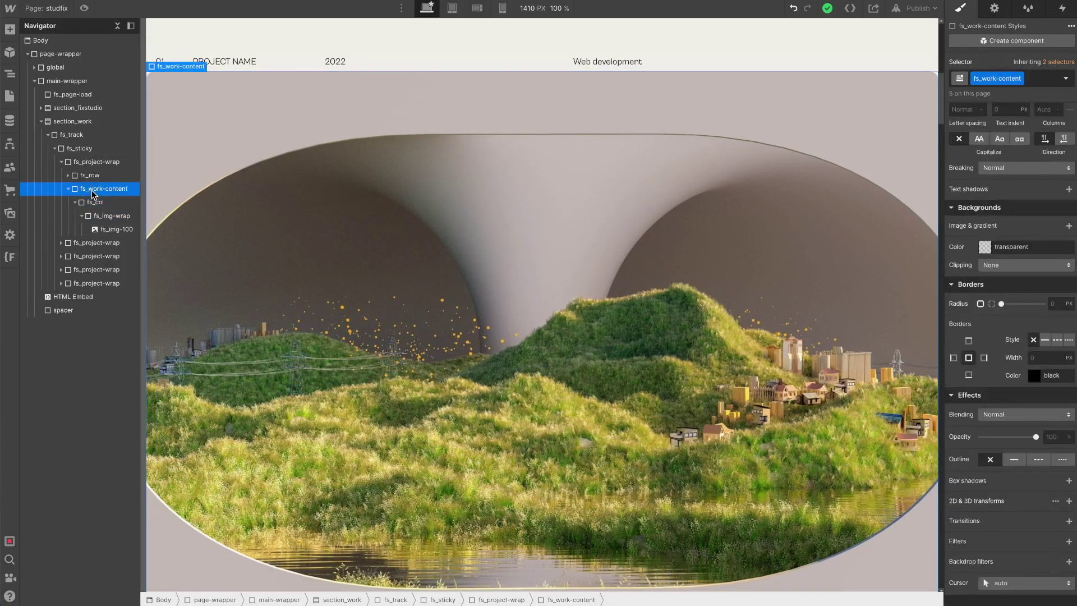
{"action": "scroll", "coordinate": [436, 190], "scroll_direction": "up", "scroll_amount": 8}
{"action": "scroll", "coordinate": [271, 197], "scroll_direction": "down", "scroll_amount": 2}
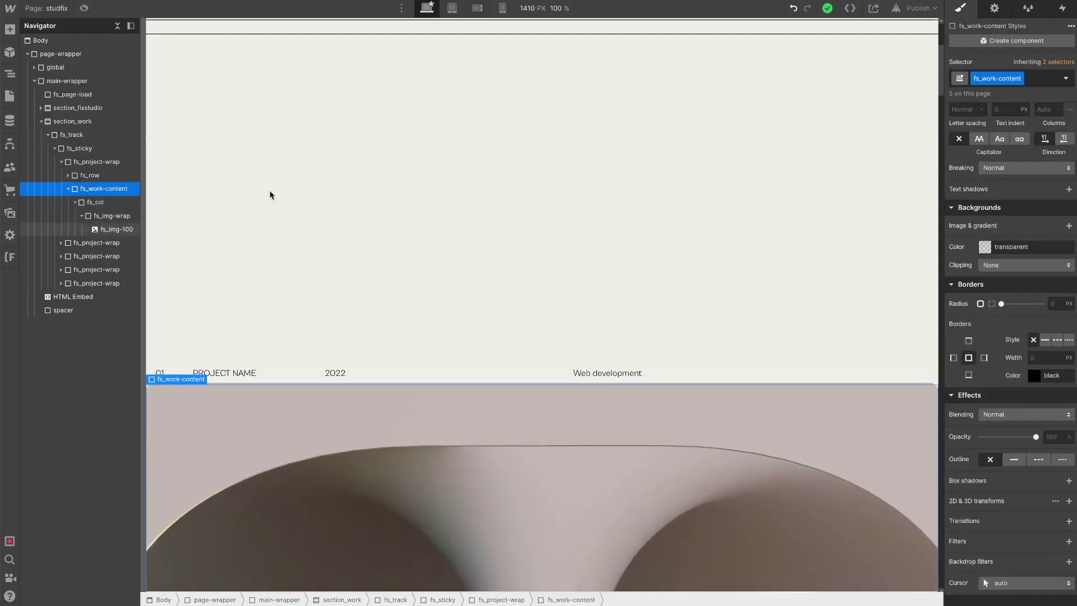
- Collapse fs_col and the first fs_project-wrap, then select the is-2 project card
{"action": "left_click", "coordinate": [75, 202]}
{"action": "scroll", "coordinate": [1017, 306], "scroll_direction": "up", "scroll_amount": 10}
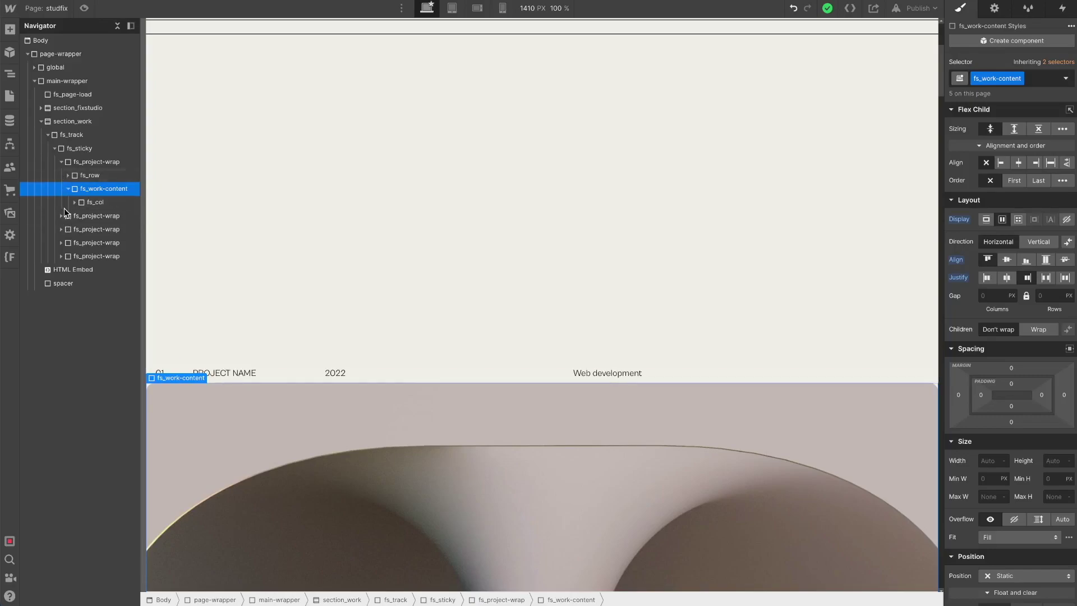
{"action": "left_click", "coordinate": [61, 162]}
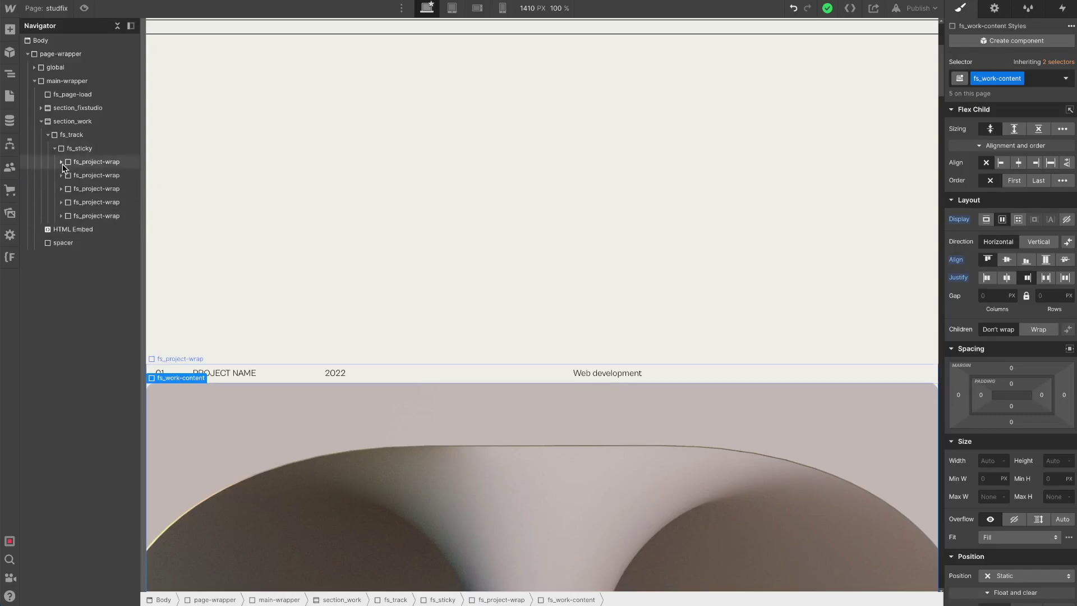
{"action": "left_click", "coordinate": [104, 176]}
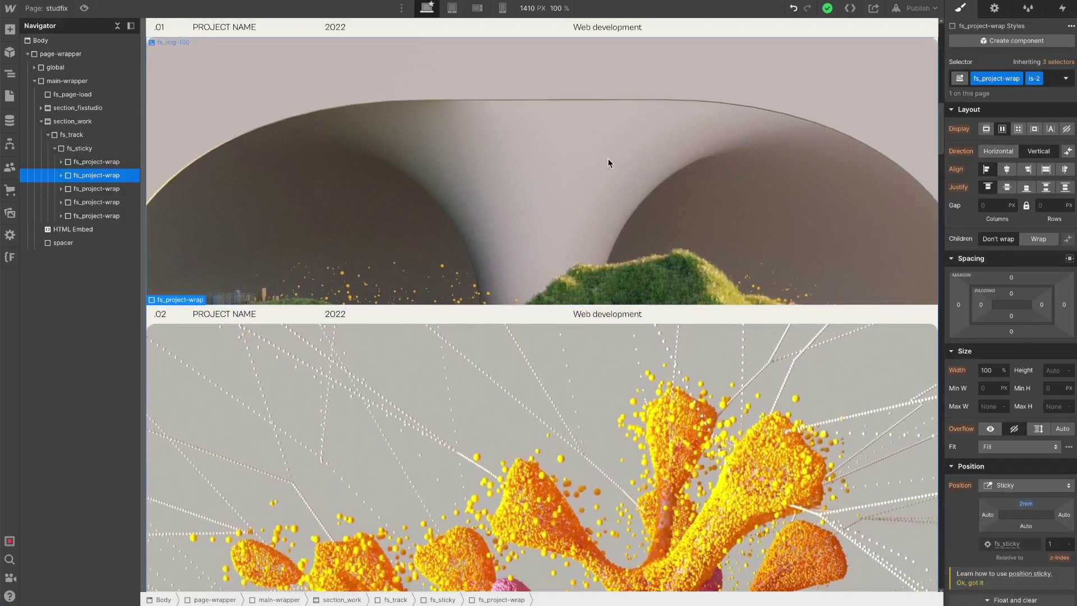
- Check the sticky top offsets of project cards is-2 to is-5 (2rem, 4rem, 6rem, 8rem) and preview stacking
{"action": "scroll", "coordinate": [1017, 254], "scroll_direction": "down", "scroll_amount": 5}
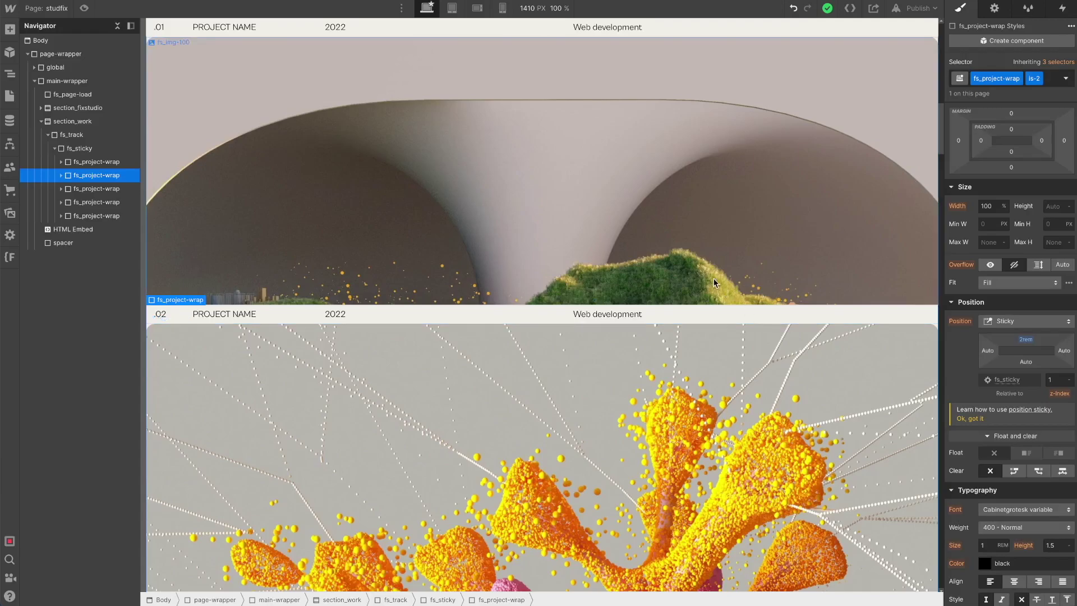
{"action": "scroll", "coordinate": [715, 283], "scroll_direction": "down", "scroll_amount": 5}
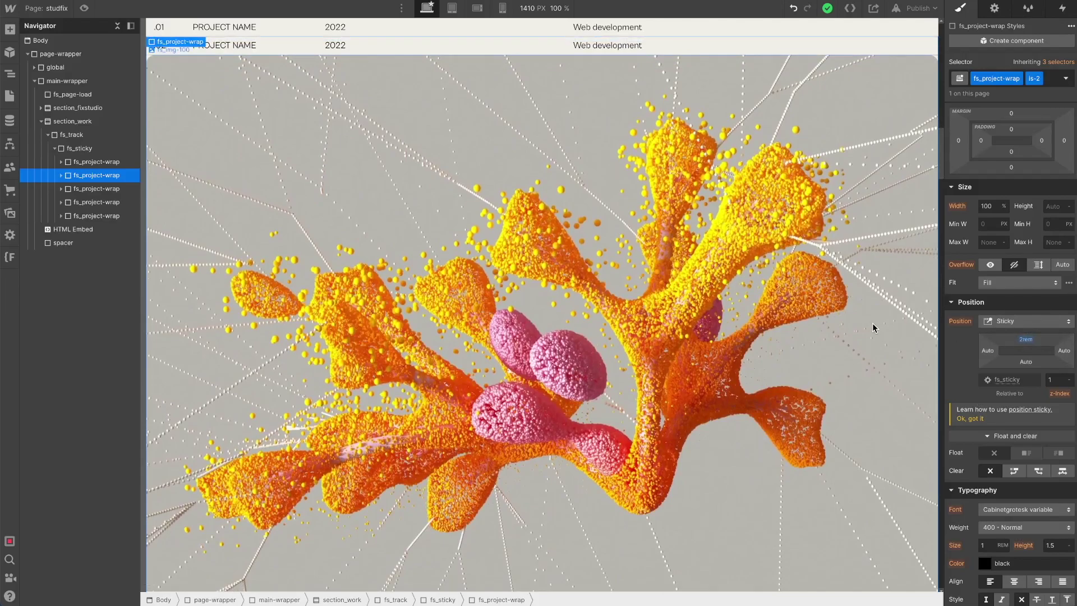
{"action": "left_click", "coordinate": [97, 188]}
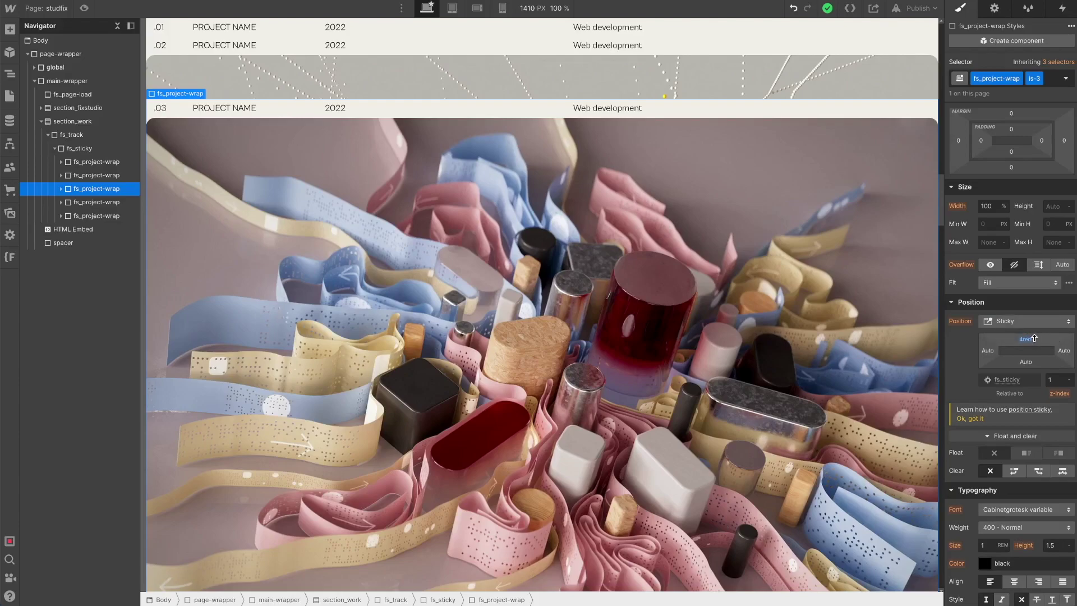
{"action": "scroll", "coordinate": [722, 217], "scroll_direction": "down", "scroll_amount": 1}
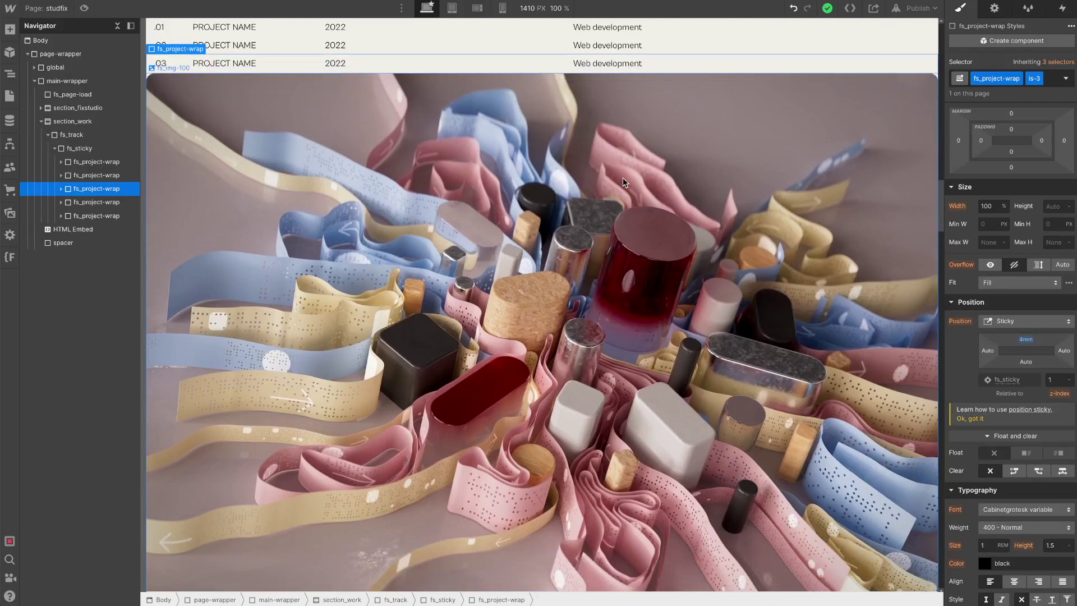
{"action": "left_click", "coordinate": [80, 208]}
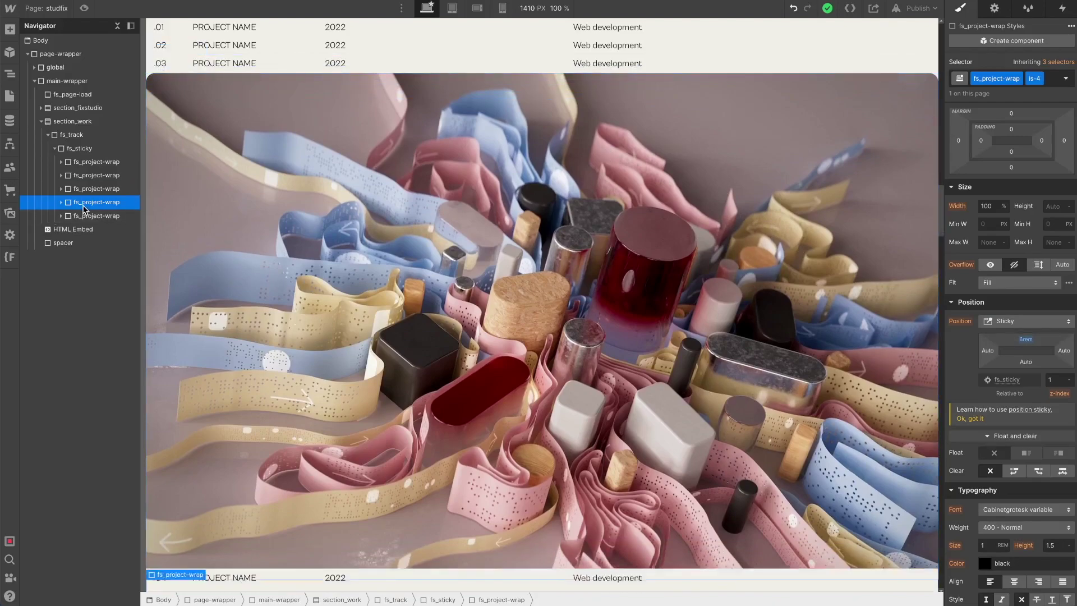
{"action": "scroll", "coordinate": [257, 200], "scroll_direction": "down", "scroll_amount": 5}
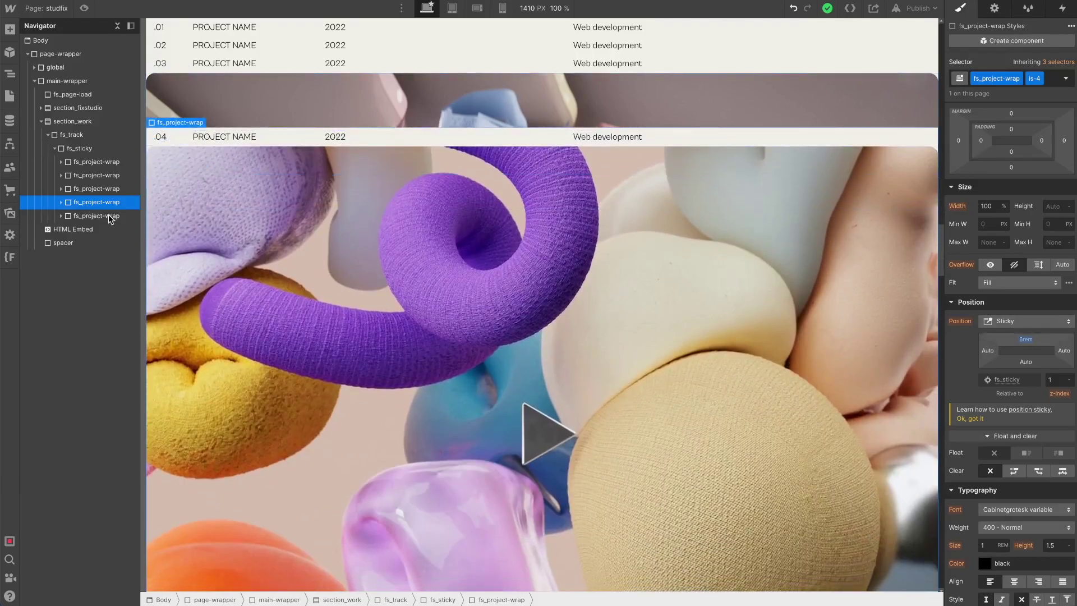
{"action": "left_click", "coordinate": [93, 214]}
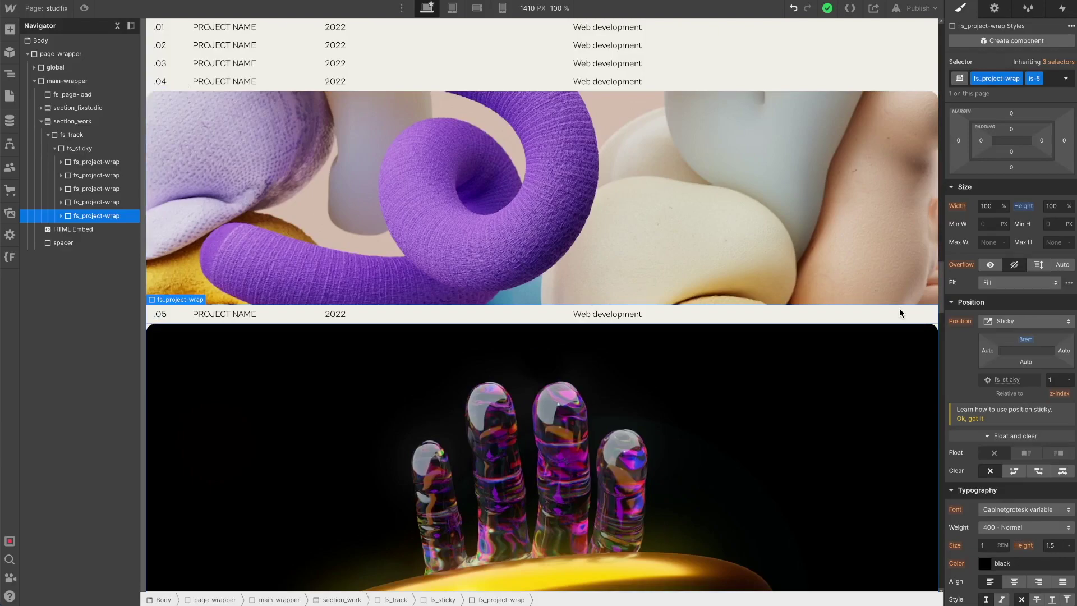
{"action": "scroll", "coordinate": [558, 219], "scroll_direction": "down", "scroll_amount": 5}
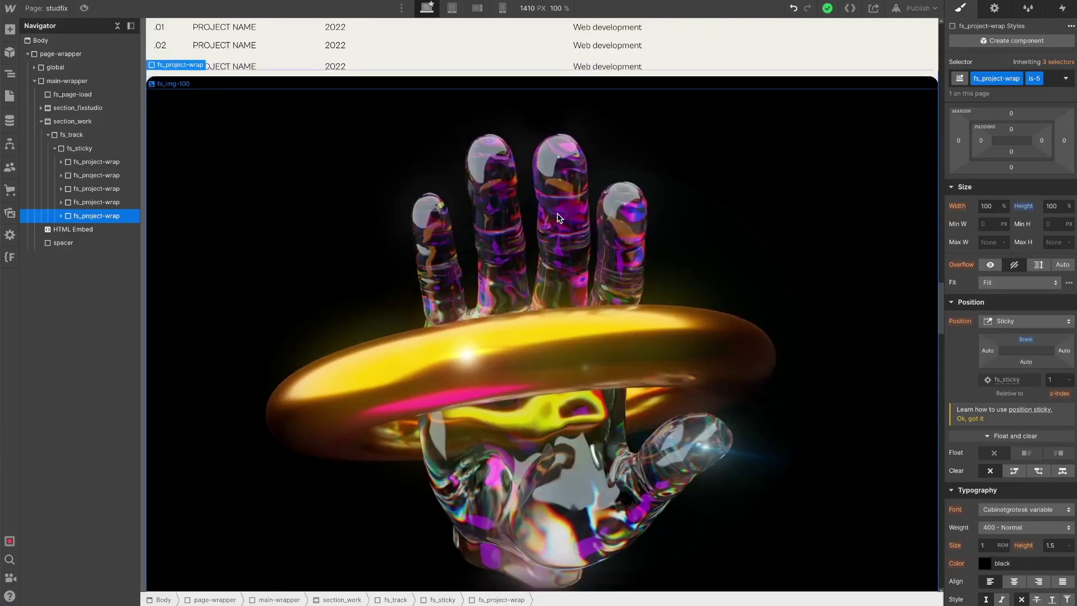
{"action": "scroll", "coordinate": [558, 219], "scroll_direction": "down", "scroll_amount": 1}
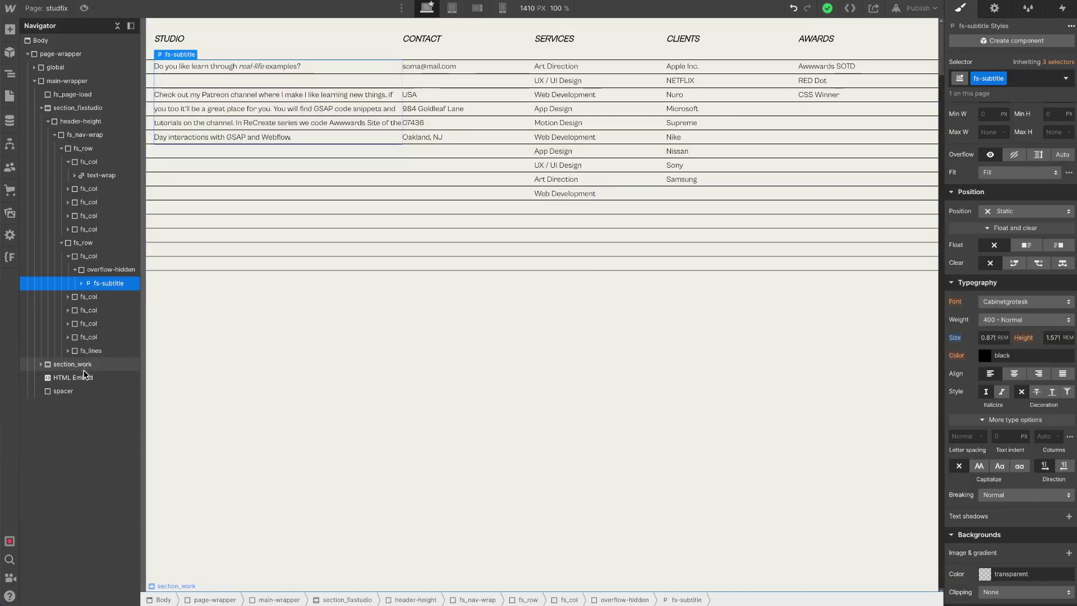
- View the HTML Embed's style rule hiding overflow on fs_subtitle lines, then reopen it
{"action": "left_click", "coordinate": [84, 376]}
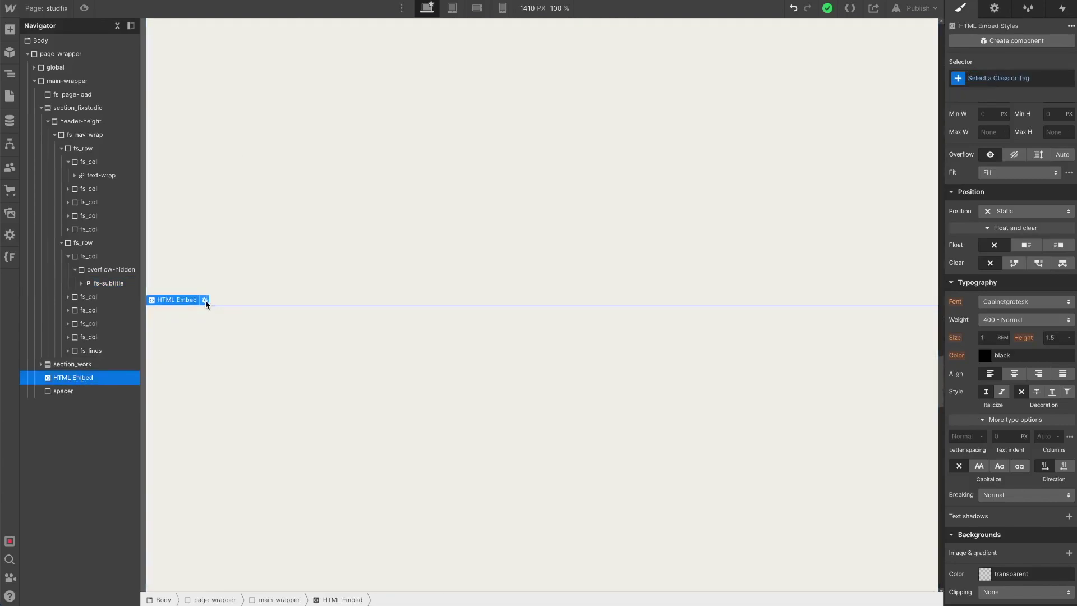
{"action": "left_click", "coordinate": [205, 300]}
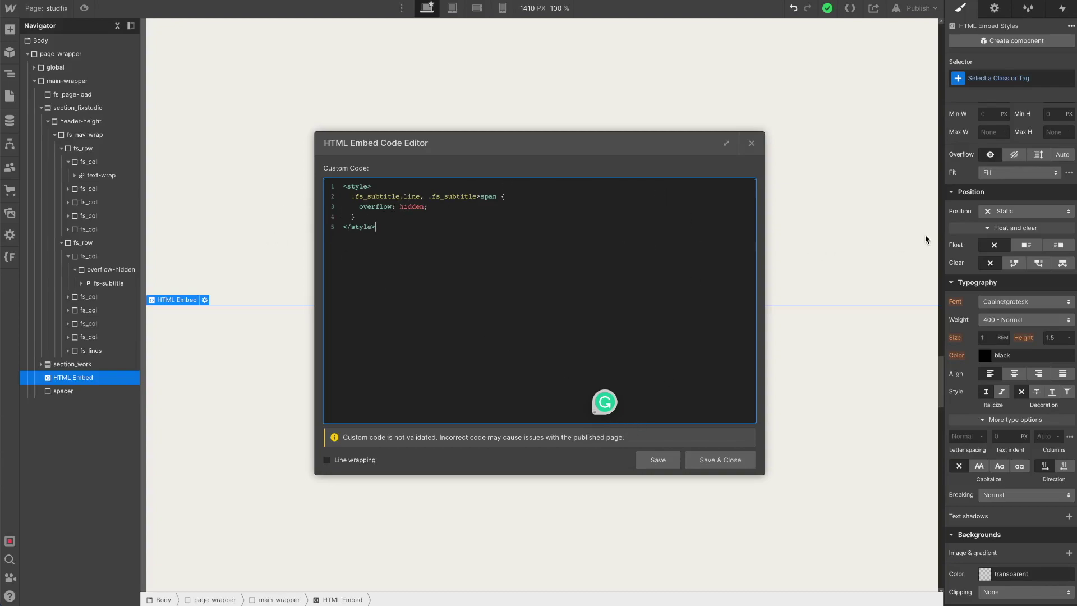
{"action": "left_click", "coordinate": [238, 148]}
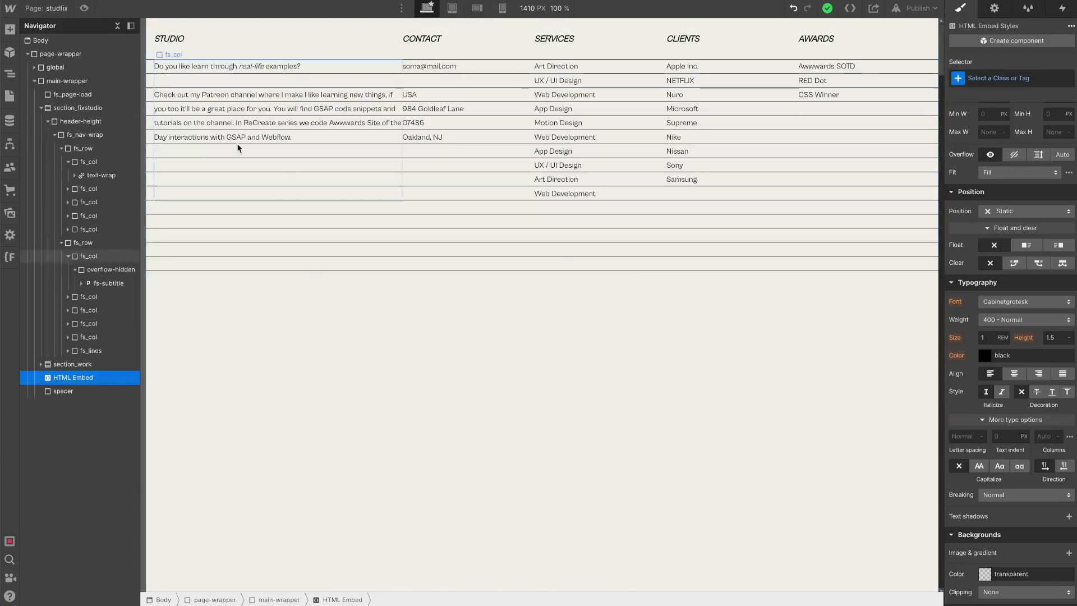
{"action": "left_click", "coordinate": [218, 109]}
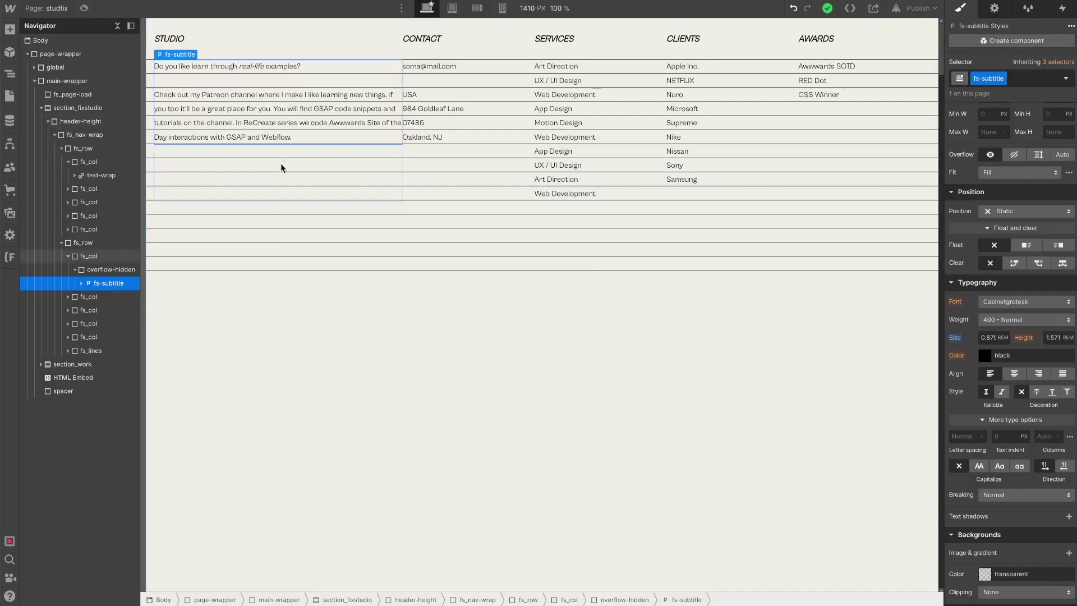
{"action": "double_click", "coordinate": [86, 379]}
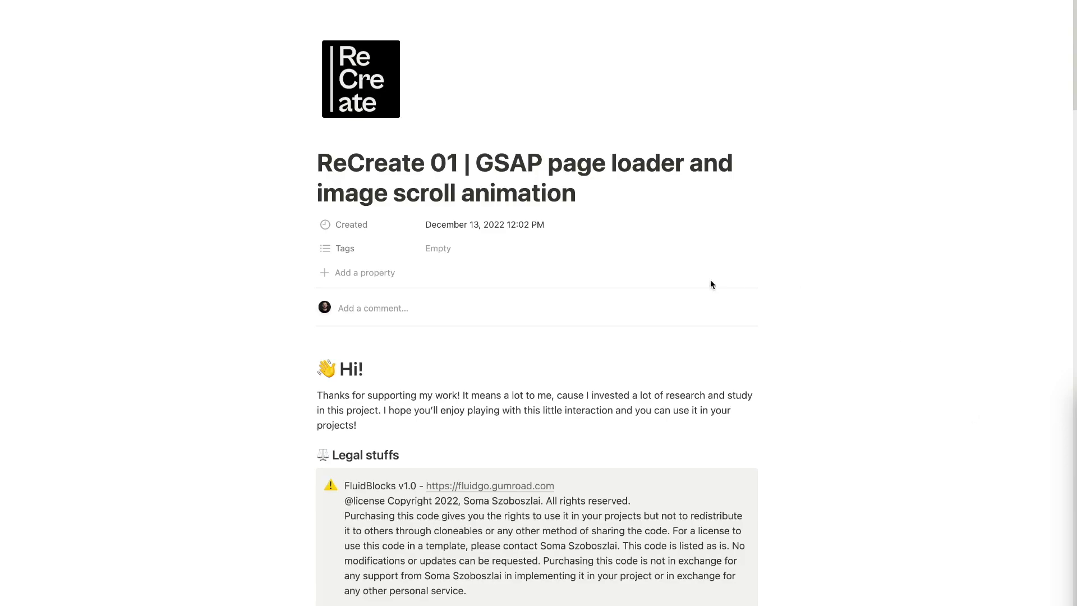
{"action": "scroll", "coordinate": [711, 284], "scroll_direction": "down", "scroll_amount": 7}
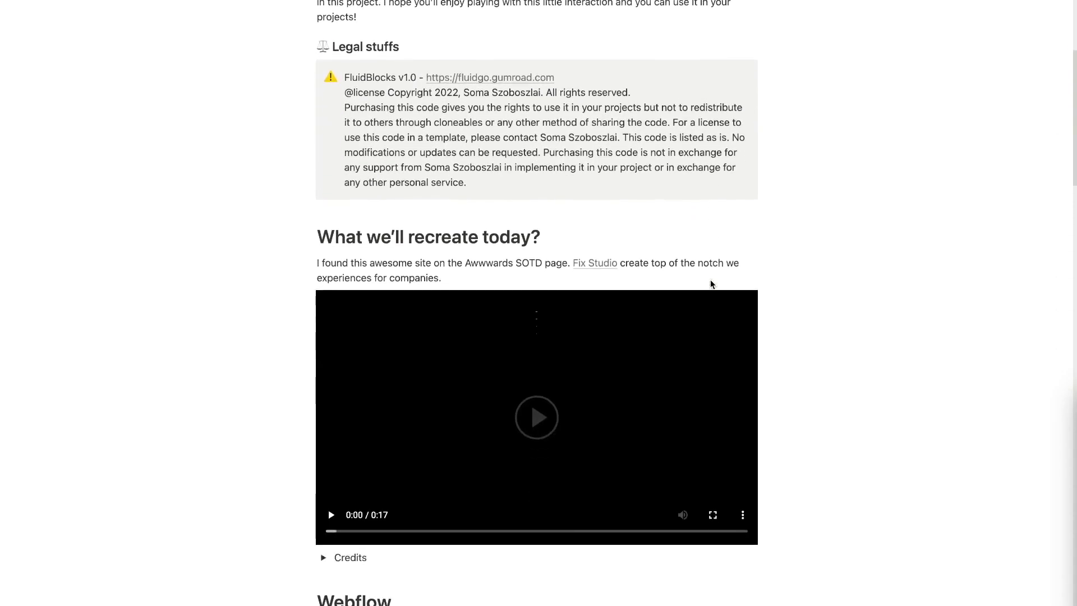
{"action": "scroll", "coordinate": [711, 284], "scroll_direction": "down", "scroll_amount": 8}
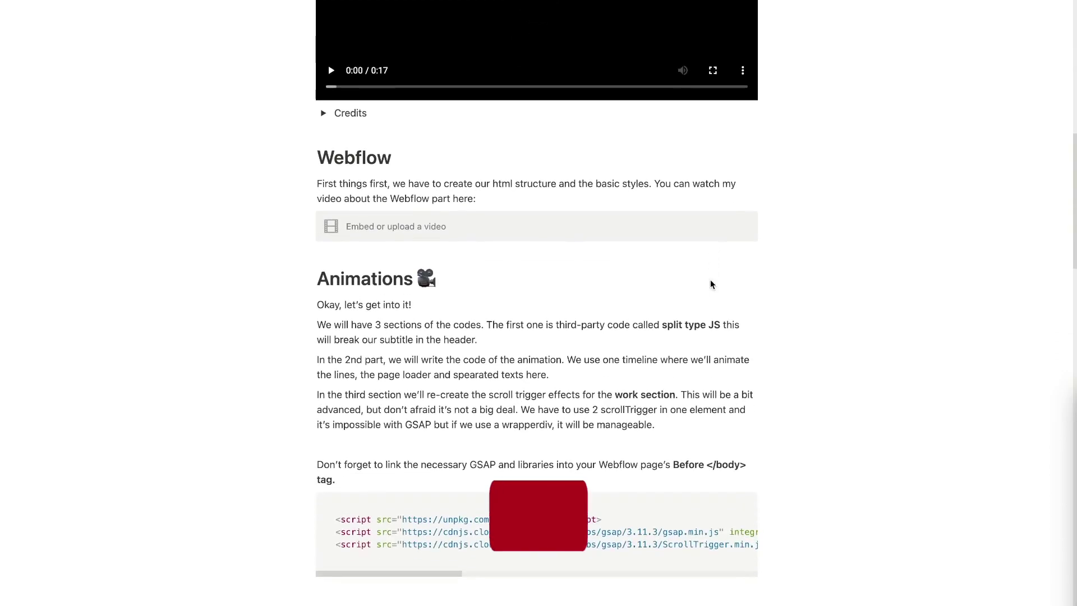
{"action": "scroll", "coordinate": [710, 284], "scroll_direction": "down", "scroll_amount": 2}
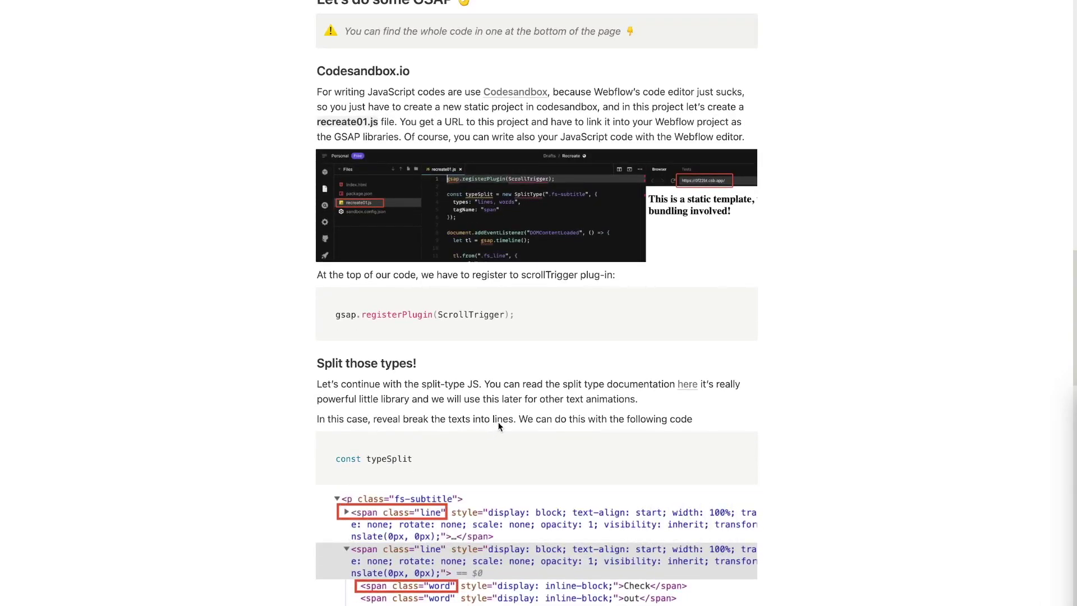
{"action": "scroll", "coordinate": [499, 427], "scroll_direction": "down", "scroll_amount": 12}
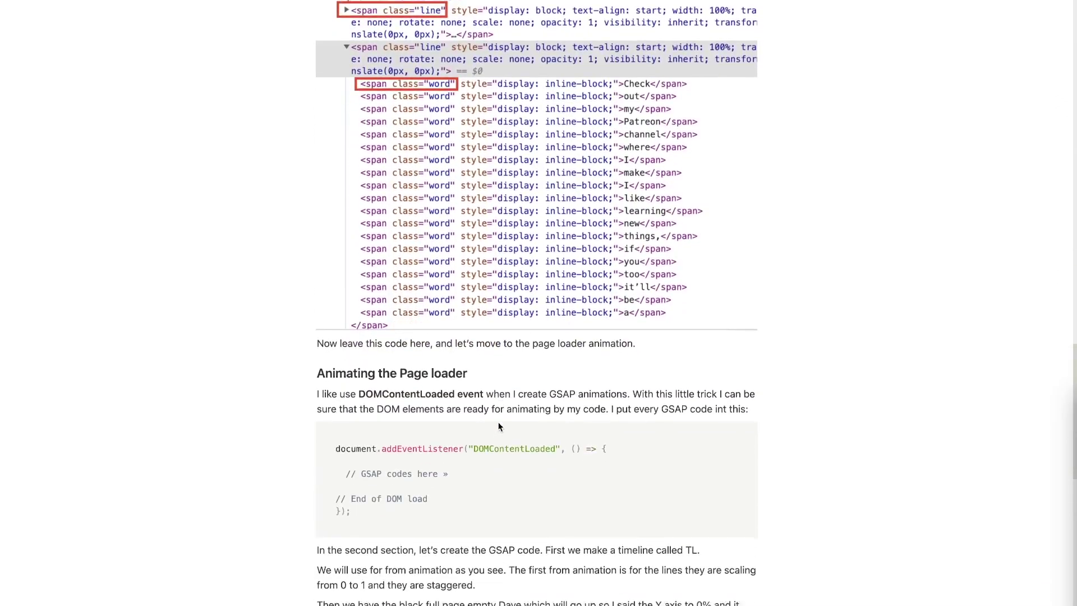
{"action": "scroll", "coordinate": [499, 428], "scroll_direction": "down", "scroll_amount": 10}
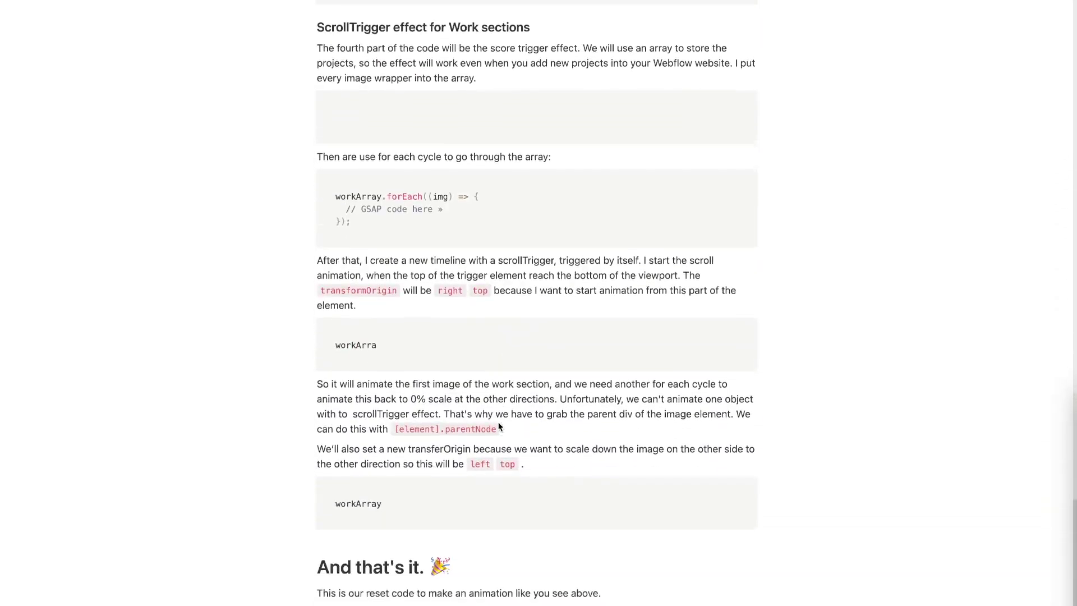
{"action": "scroll", "coordinate": [499, 427], "scroll_direction": "down", "scroll_amount": 5}
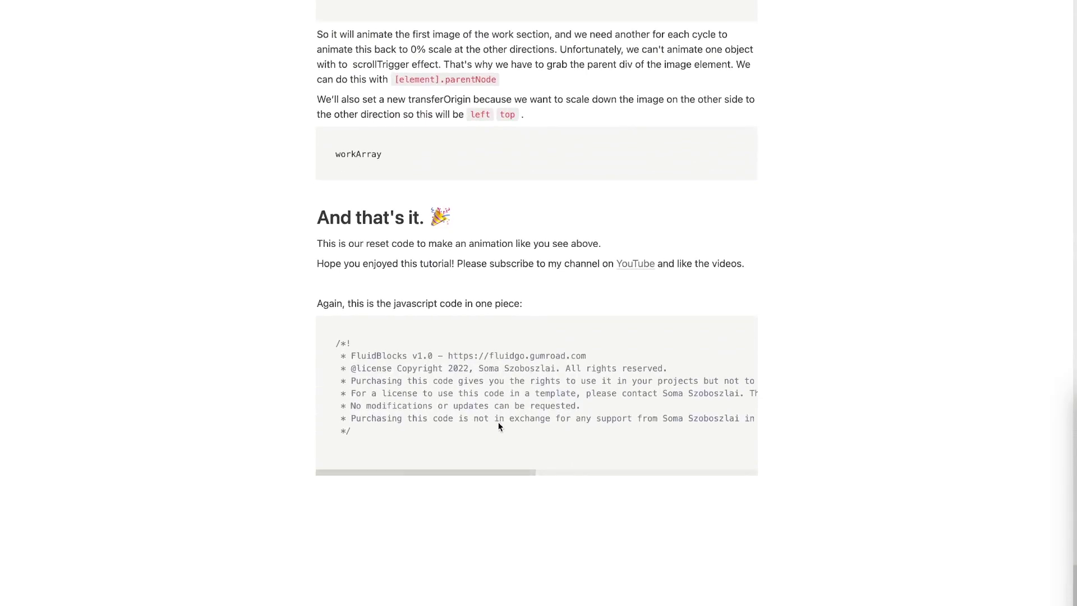
{"action": "scroll", "coordinate": [498, 427], "scroll_direction": "up", "scroll_amount": 5}
{"action": "scroll", "coordinate": [498, 428], "scroll_direction": "up", "scroll_amount": 3}
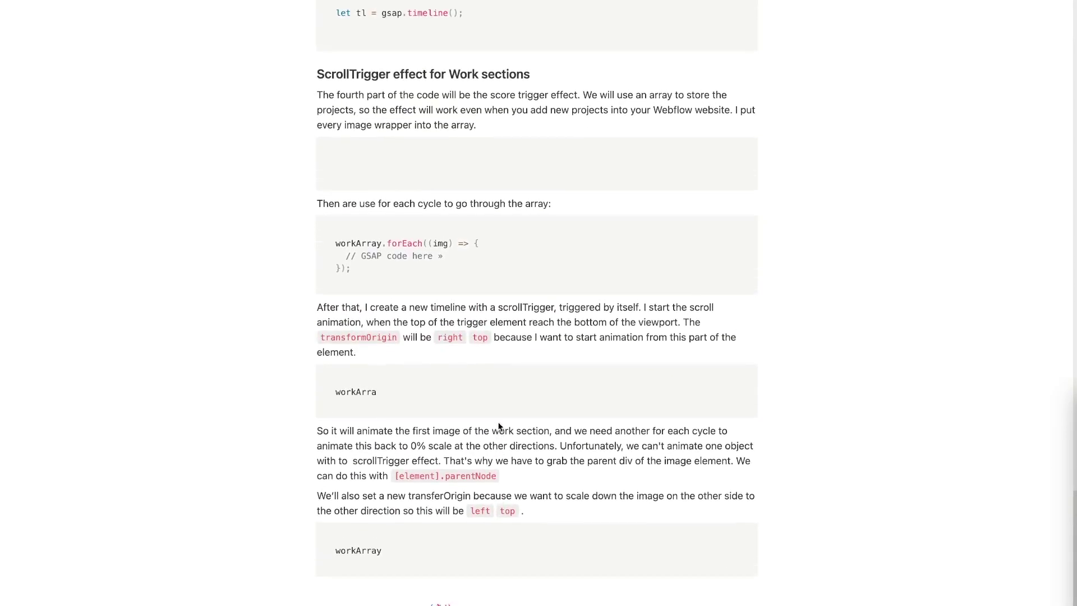